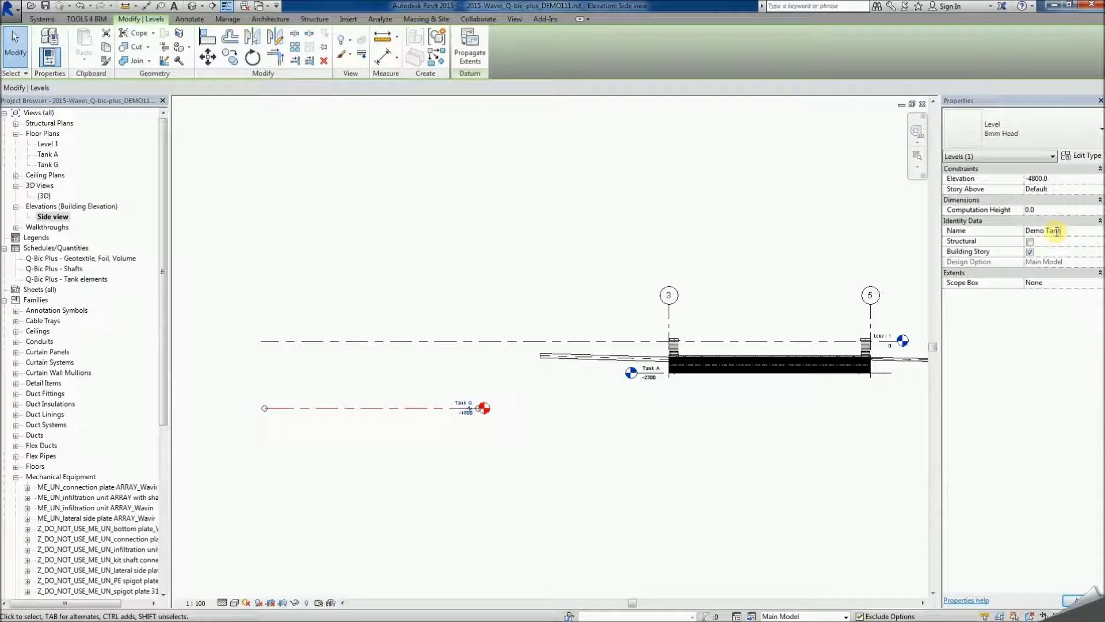
Rename the selected level as Demo Tank along with its corresponding views, and set its elevation to -3000.
{"action": "key", "text": "Return"}
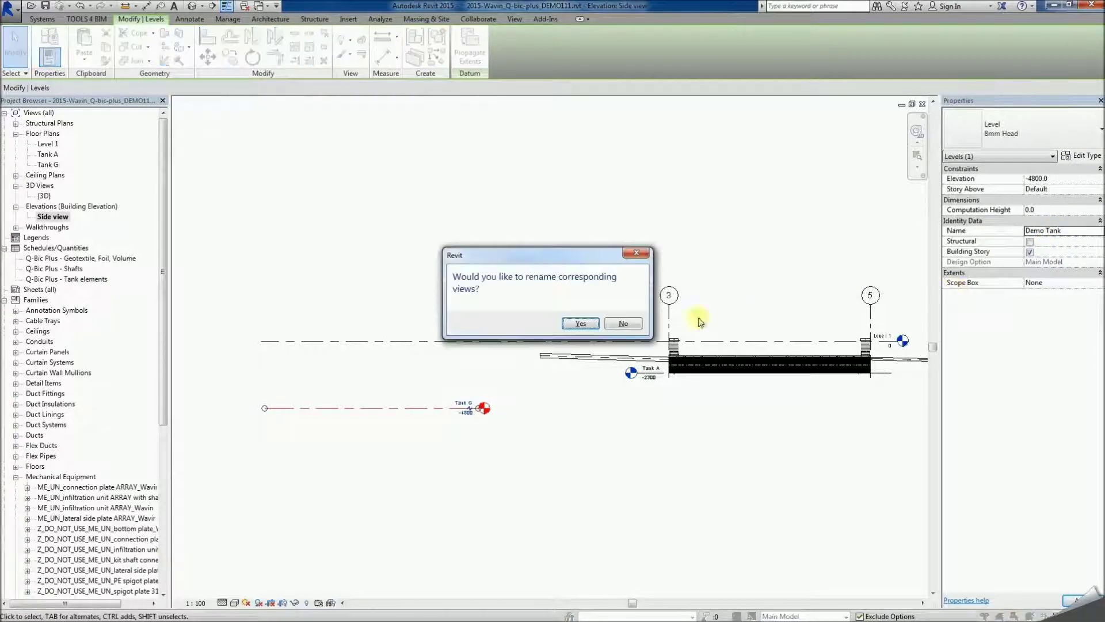
{"action": "left_click", "coordinate": [581, 324]}
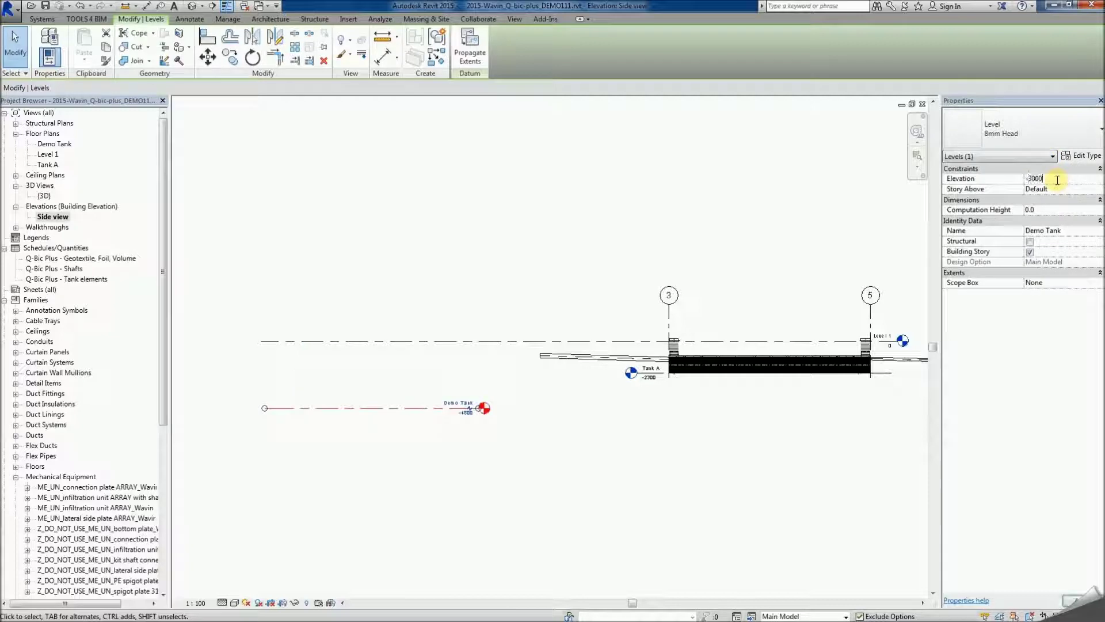
{"action": "left_click", "coordinate": [492, 440]}
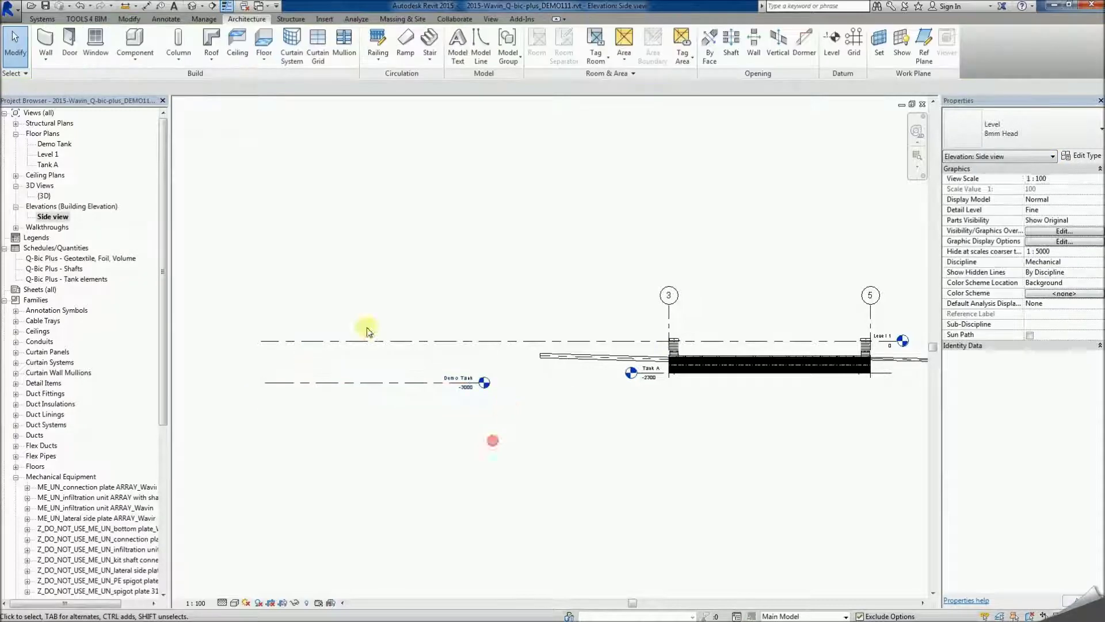
Delete the Demo Tank structural plan and the ceiling plan view from the project.
{"action": "left_click", "coordinate": [16, 124]}
{"action": "left_click", "coordinate": [54, 134]}
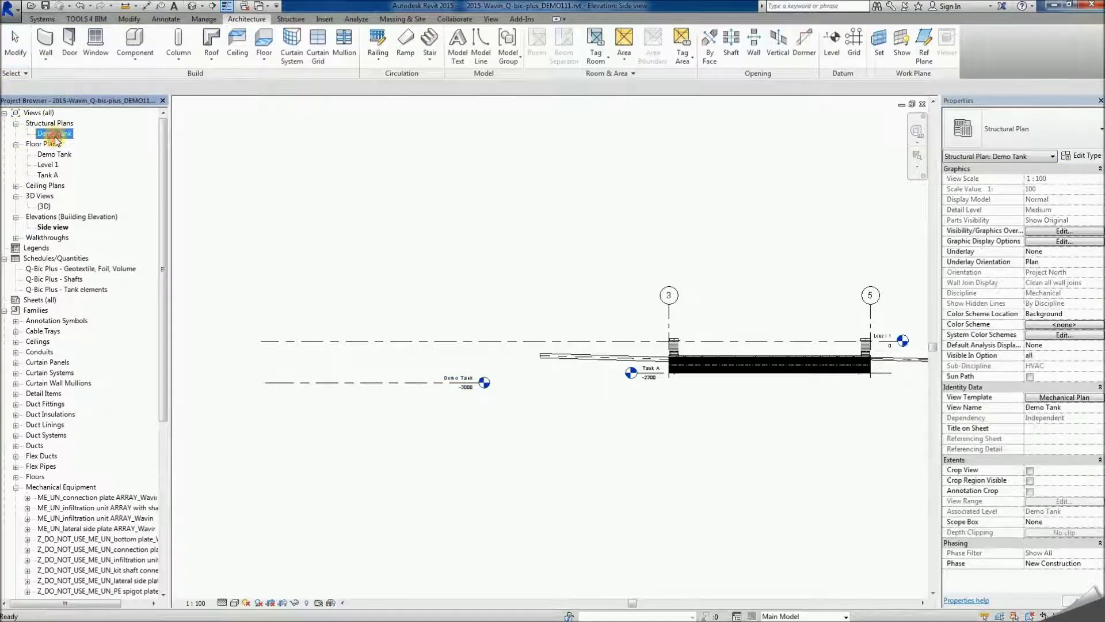
{"action": "key", "text": "Delete"}
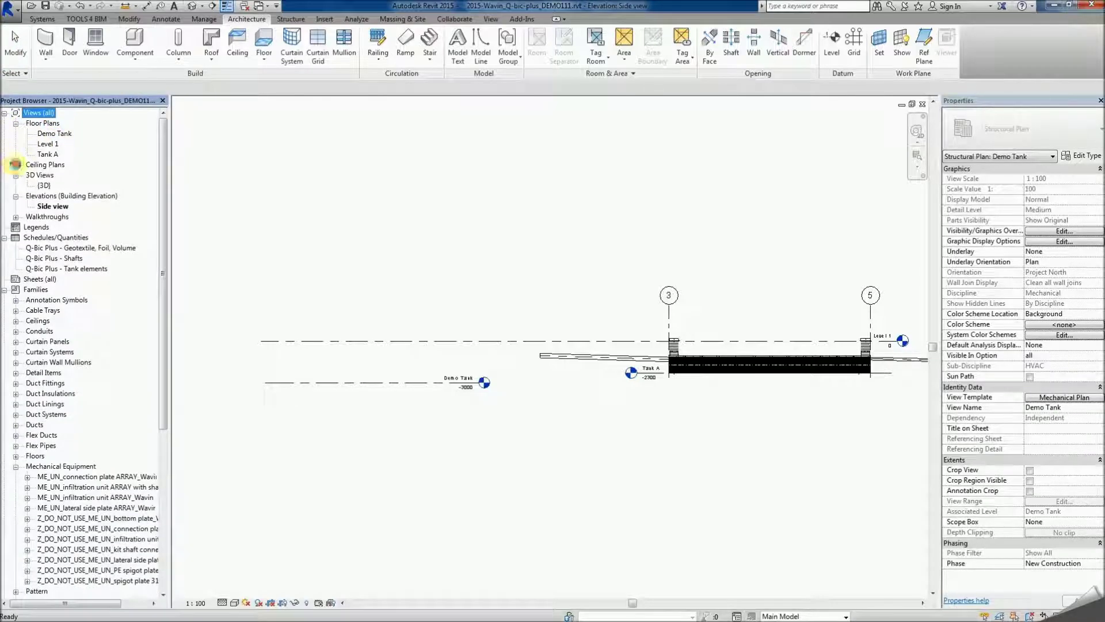
{"action": "left_click", "coordinate": [15, 164]}
{"action": "left_click", "coordinate": [41, 174]}
{"action": "key", "text": "Delete"}
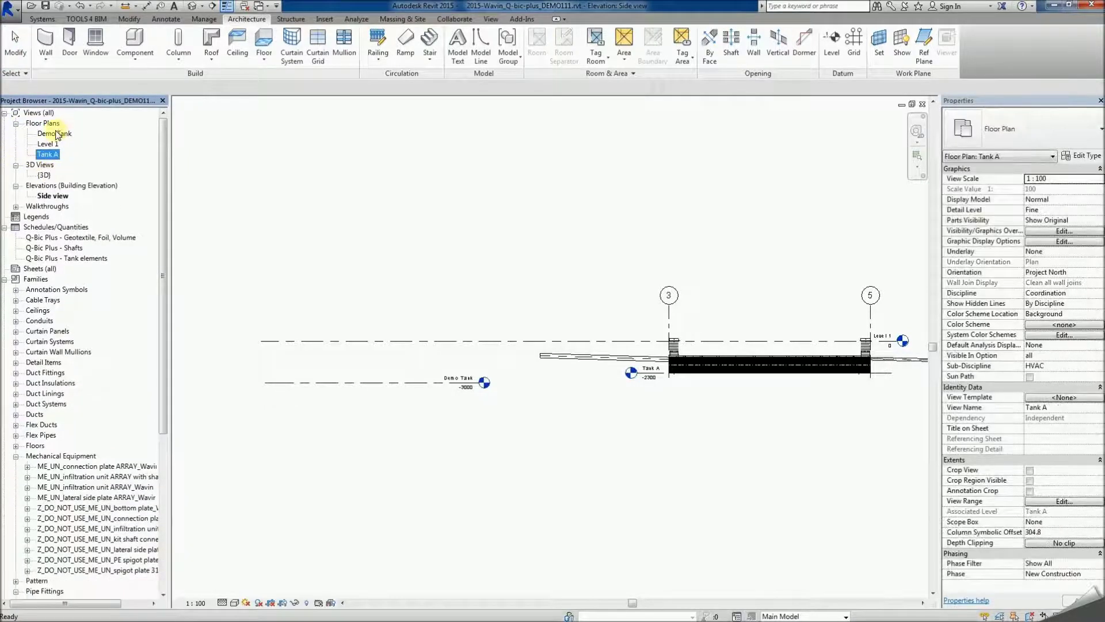
Open the Demo Tank floor plan and set its view template to <None>.
{"action": "double_click", "coordinate": [55, 134]}
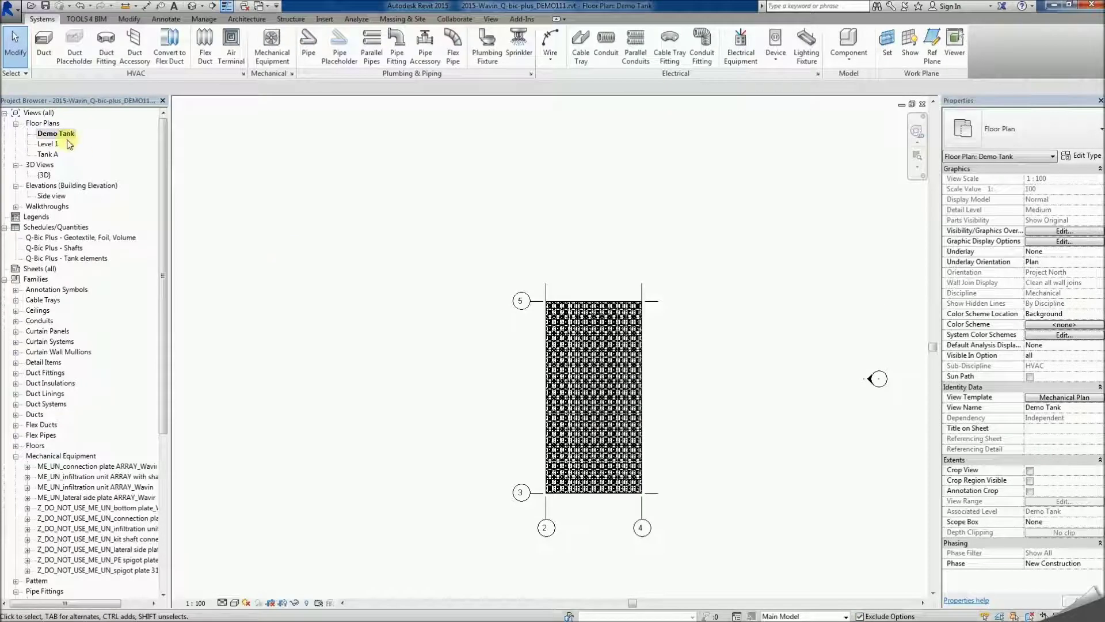
{"action": "middle_click_drag", "start_coordinate": [410, 441], "coordinate": [543, 218]}
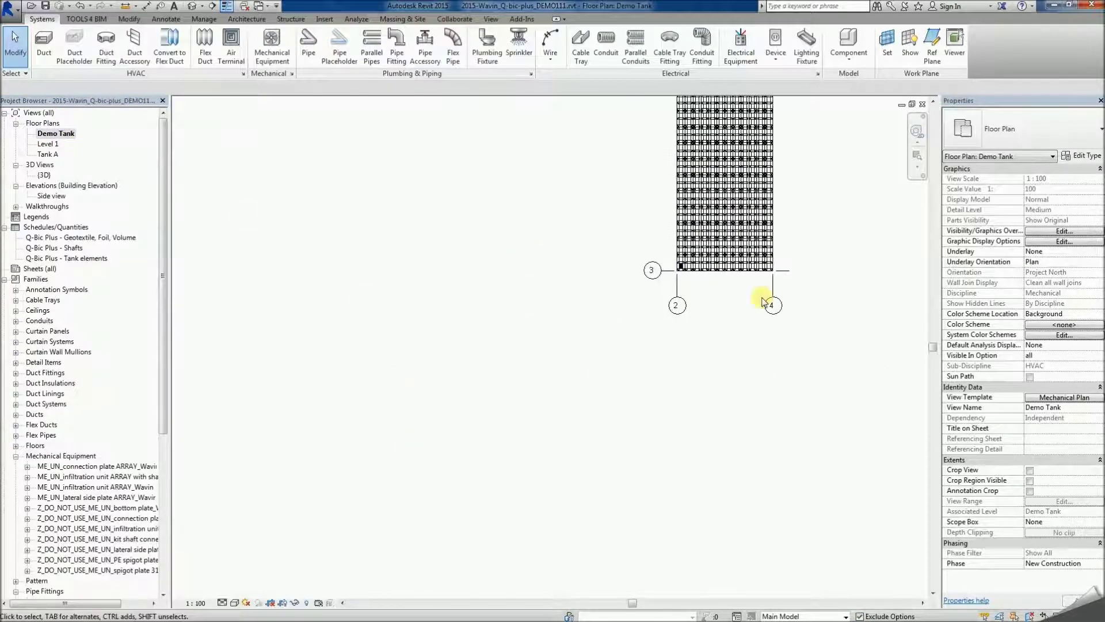
{"action": "left_click", "coordinate": [1056, 398]}
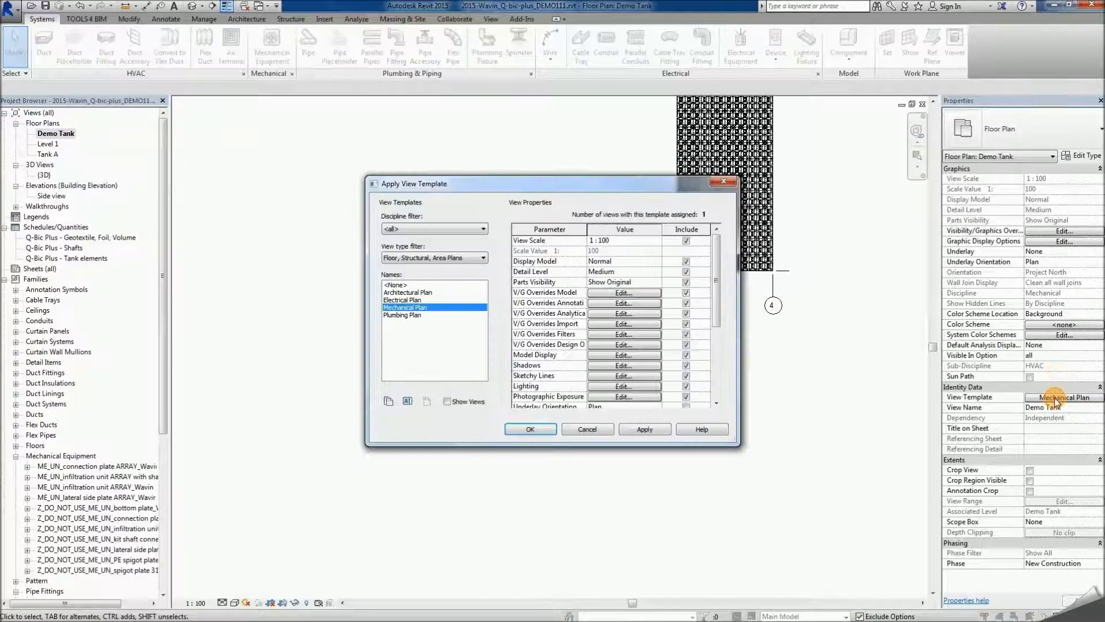
{"action": "left_click", "coordinate": [395, 285]}
{"action": "left_click", "coordinate": [669, 433]}
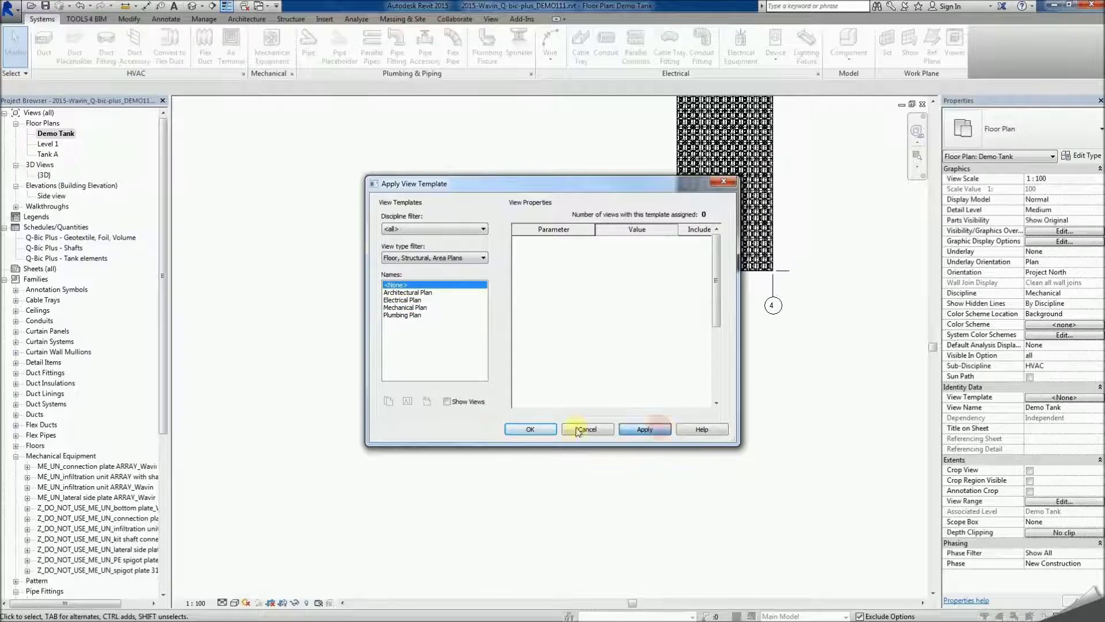
{"action": "left_click", "coordinate": [534, 429]}
Set the top of the Demo Tank floor plan's view range to Unlimited.
{"action": "left_click", "coordinate": [1062, 502]}
{"action": "left_click", "coordinate": [406, 415]}
{"action": "left_click", "coordinate": [387, 449]}
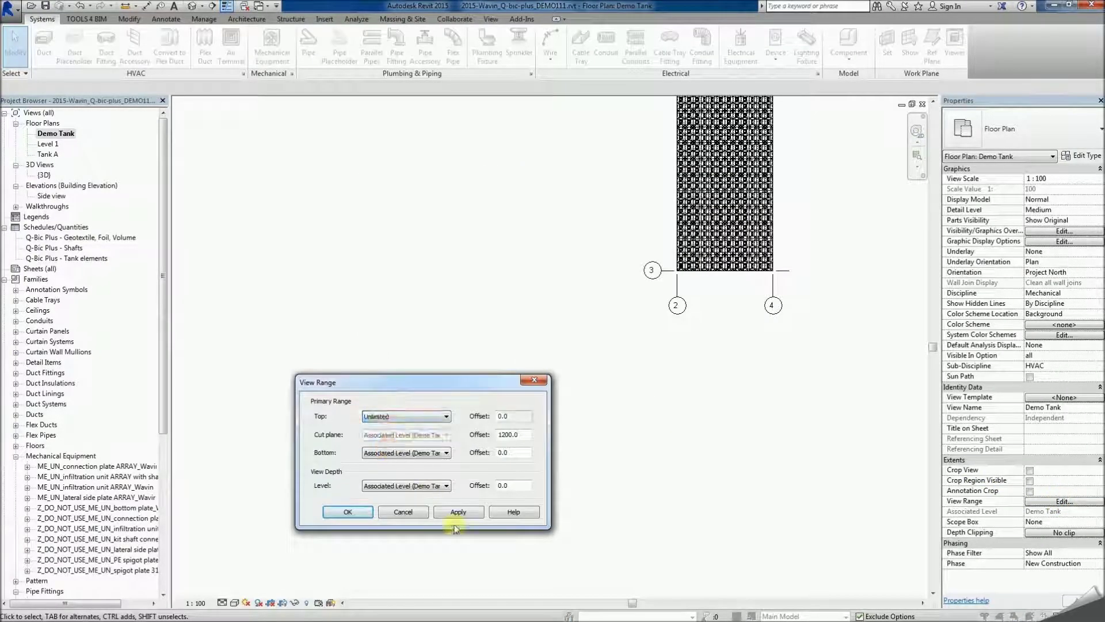
{"action": "left_click", "coordinate": [360, 511]}
Place one ME_UN_infiltration unit ARRAY_Wavin of type std in the empty area southwest of the existing tank.
{"action": "middle_click_drag", "start_coordinate": [570, 372], "coordinate": [669, 398]}
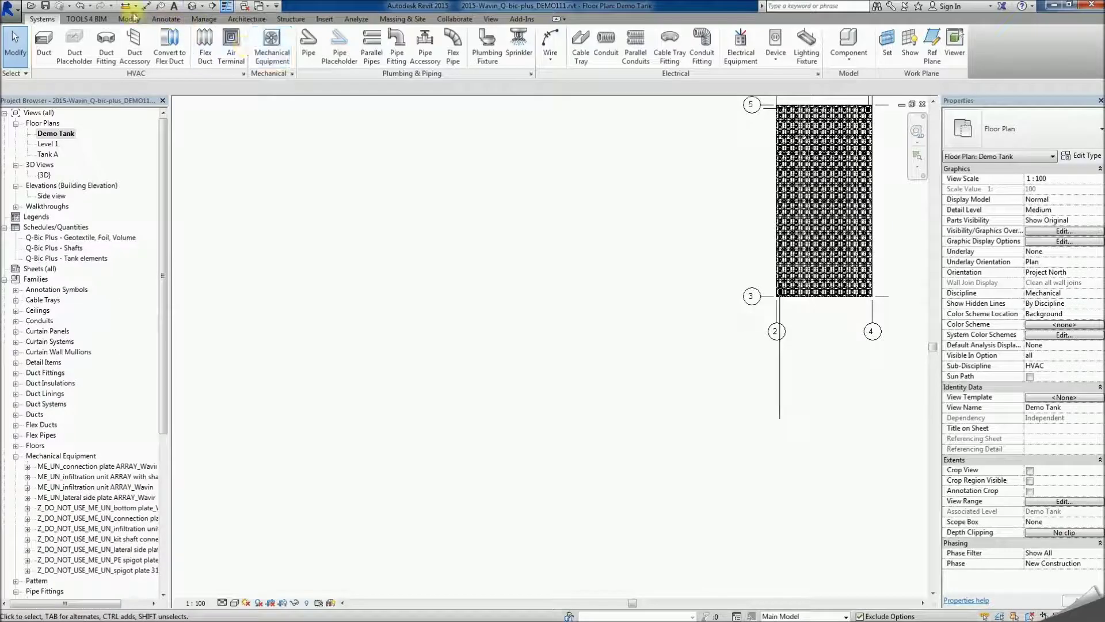
{"action": "left_click", "coordinate": [272, 47]}
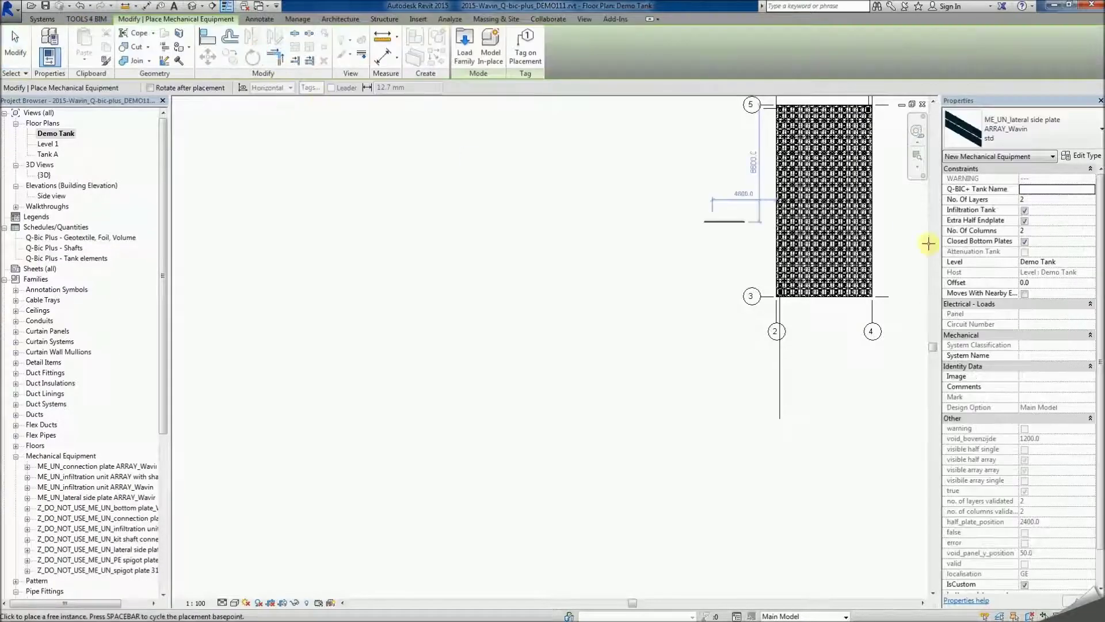
{"action": "left_click", "coordinate": [1040, 118]}
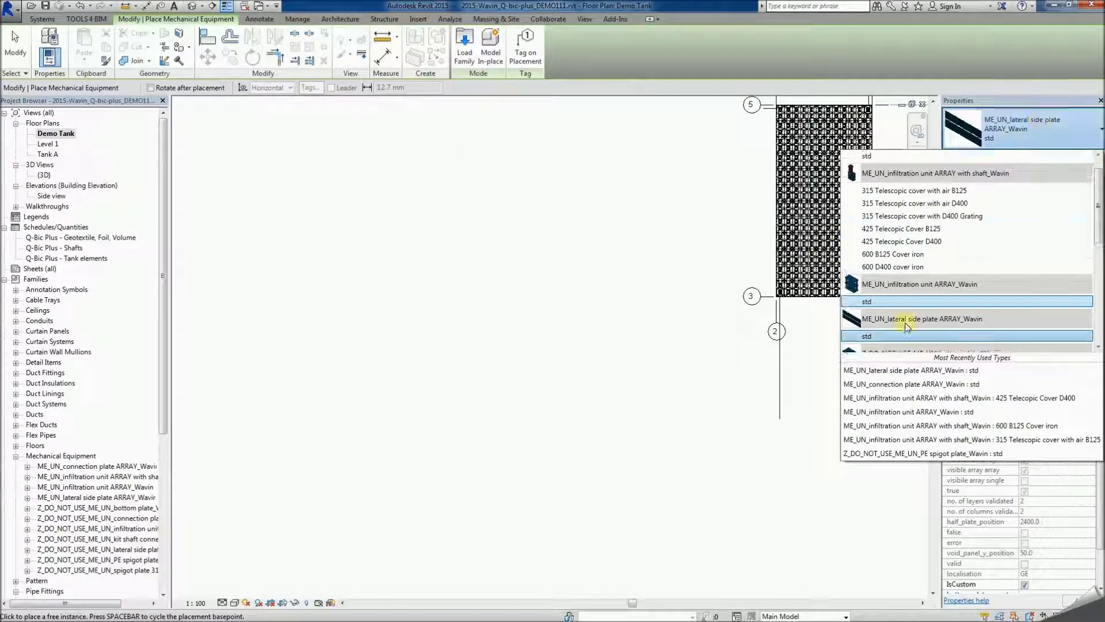
{"action": "left_click", "coordinate": [896, 305]}
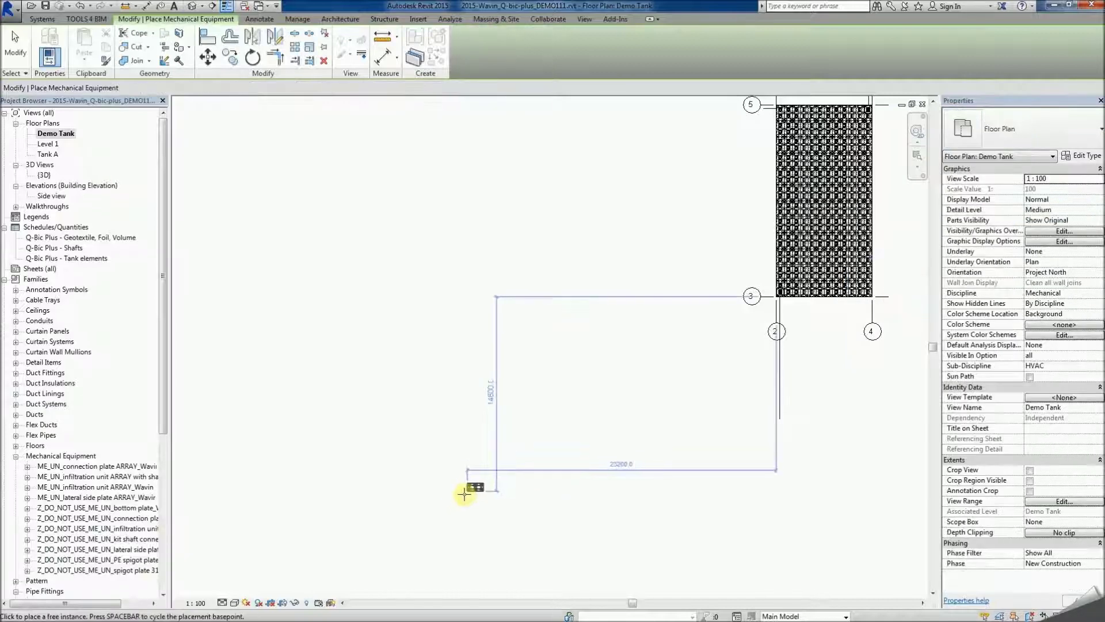
{"action": "left_click", "coordinate": [459, 500]}
{"action": "key", "text": "Escape"}
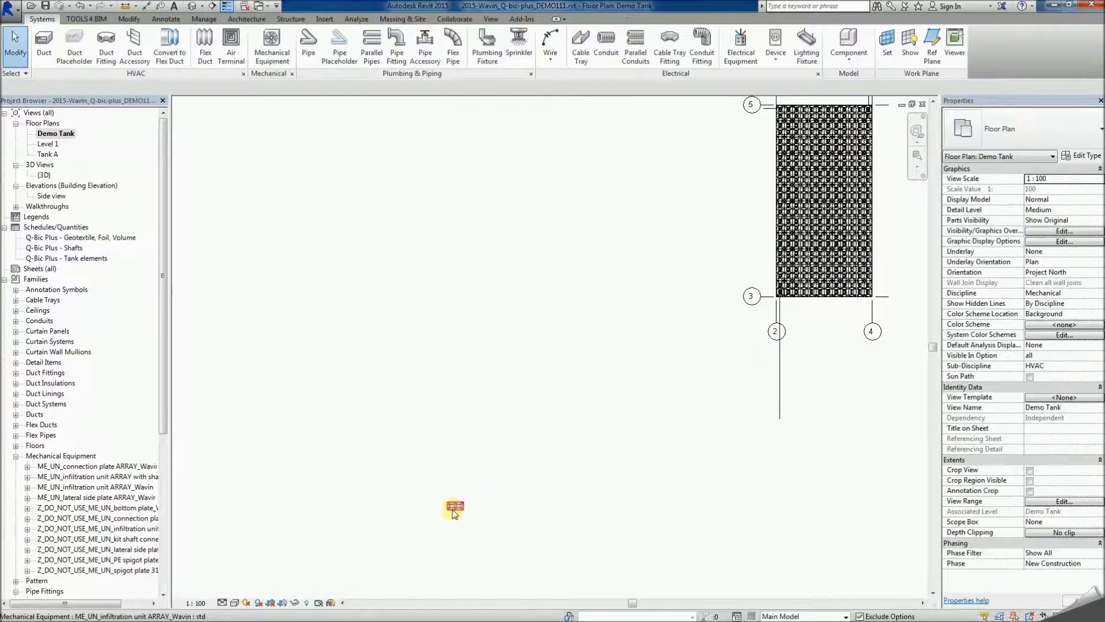
Array the infiltration unit horizontally to the right, end to end, into a row of 5 units.
{"action": "left_click", "coordinate": [457, 507]}
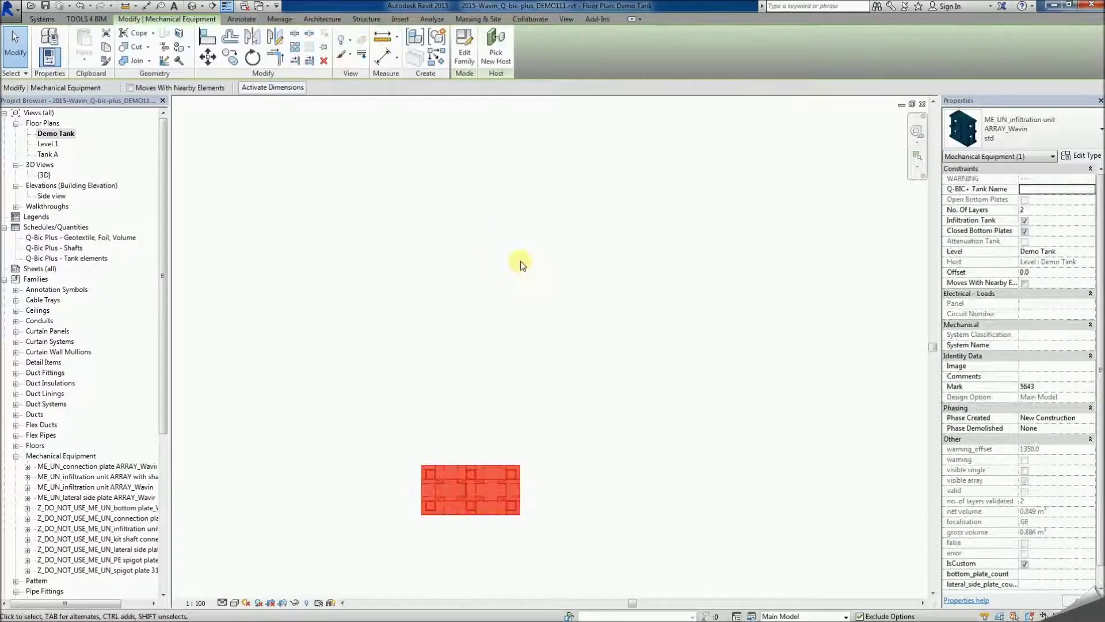
{"action": "left_click", "coordinate": [298, 53]}
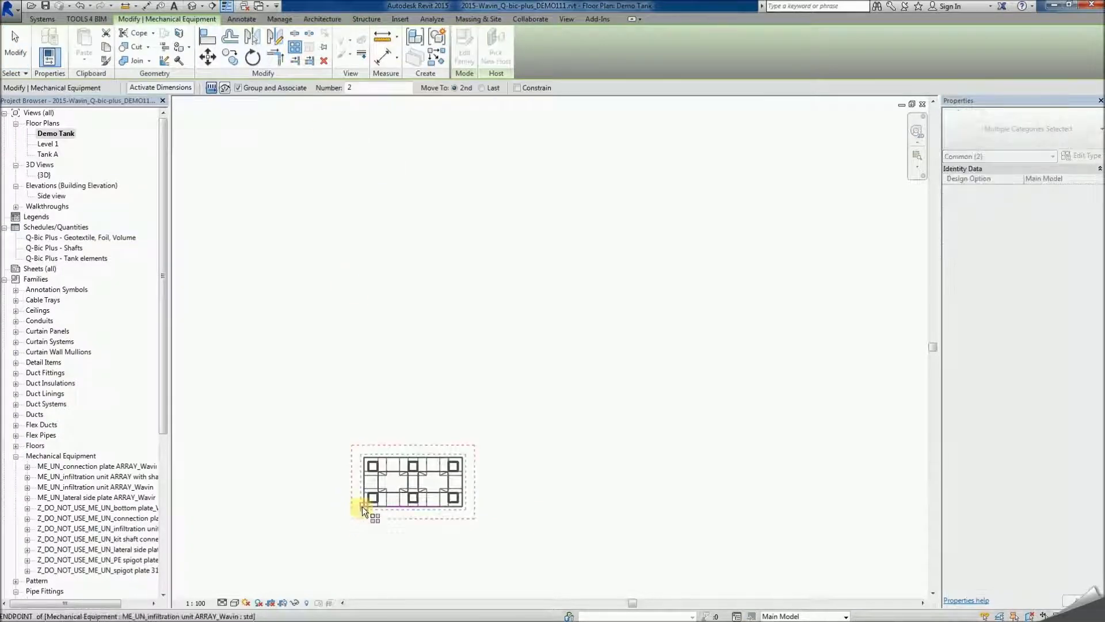
{"action": "left_click", "coordinate": [362, 506]}
{"action": "left_click", "coordinate": [459, 506]}
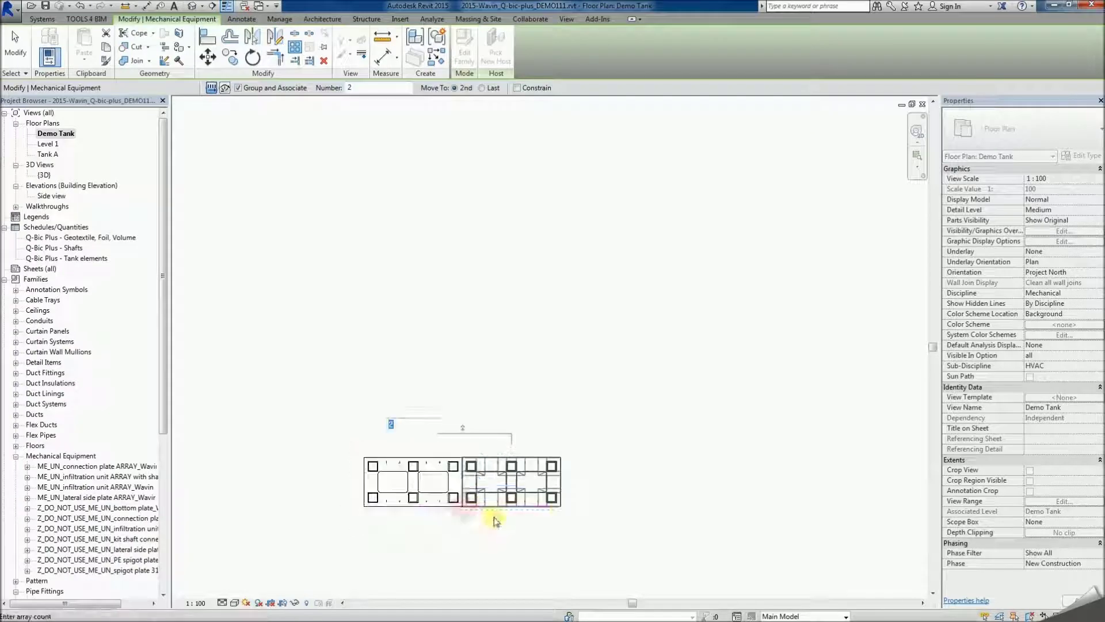
{"action": "key", "text": "Return"}
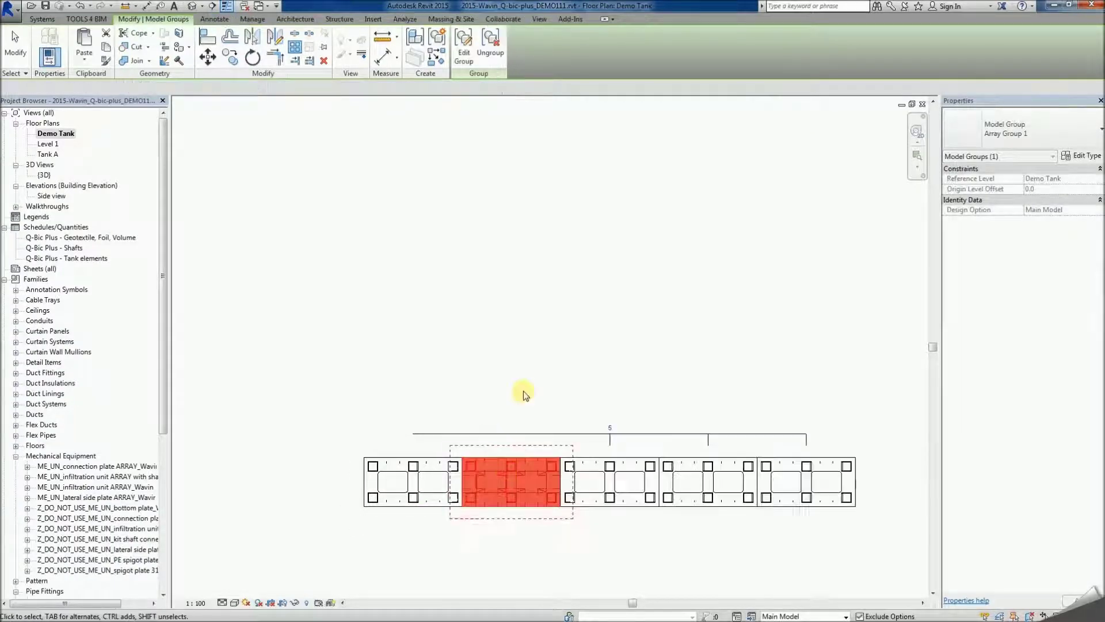
{"action": "key", "text": "Escape"}
Select all five array groups in the row and ungroup them.
{"action": "left_click_drag", "start_coordinate": [366, 377], "coordinate": [826, 523]}
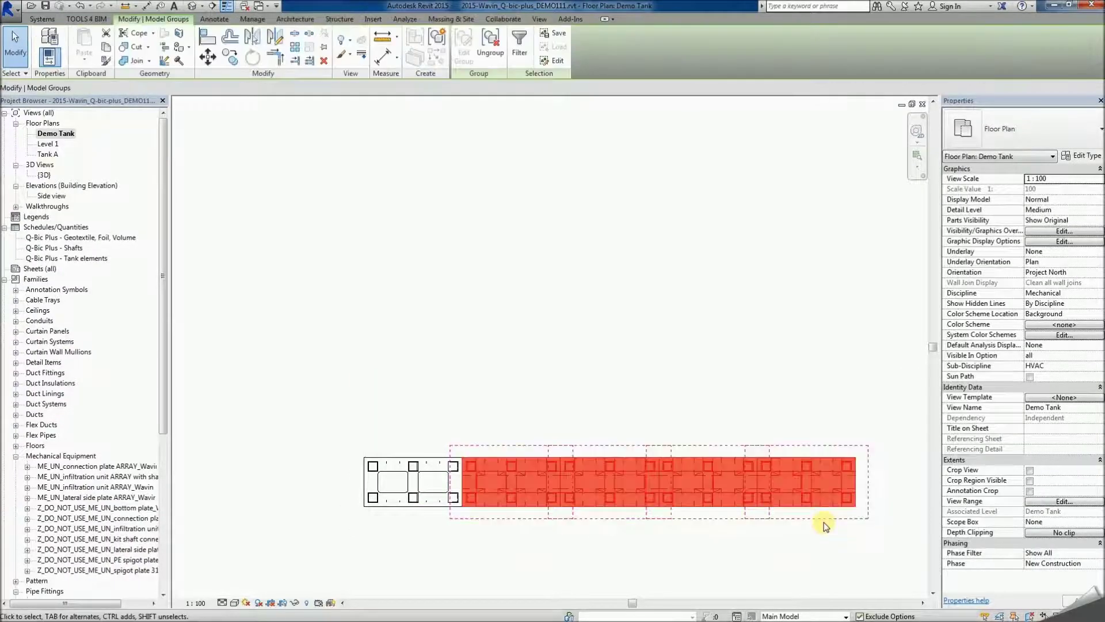
{"action": "scroll", "coordinate": [826, 523], "scroll_direction": "down", "scroll_amount": 1}
{"action": "left_click_drag", "start_coordinate": [349, 406], "coordinate": [892, 550]}
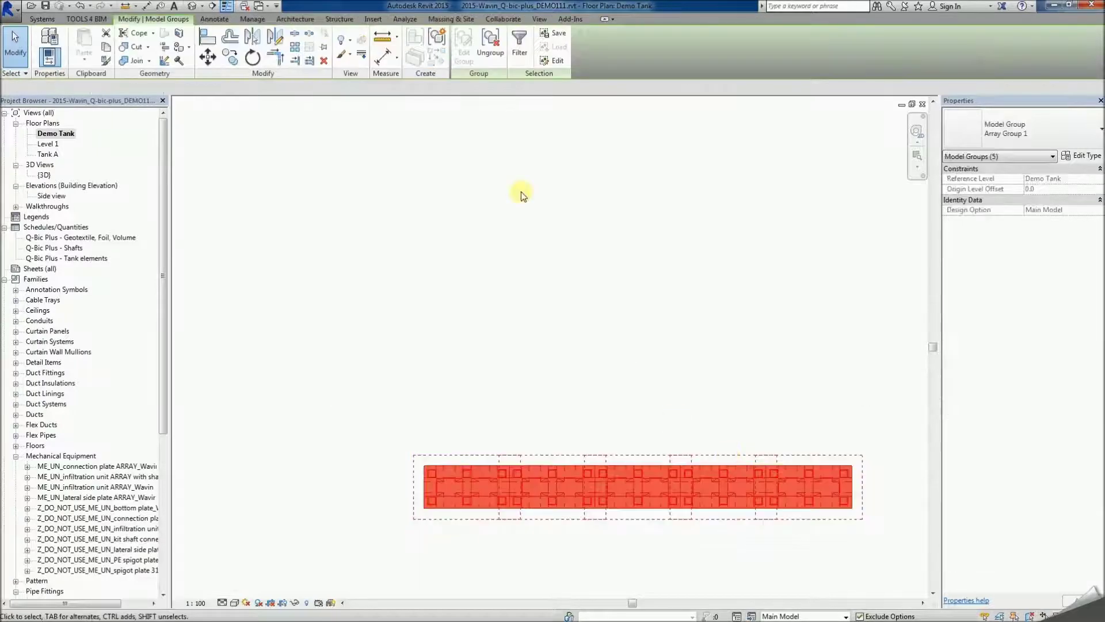
{"action": "left_click", "coordinate": [489, 46]}
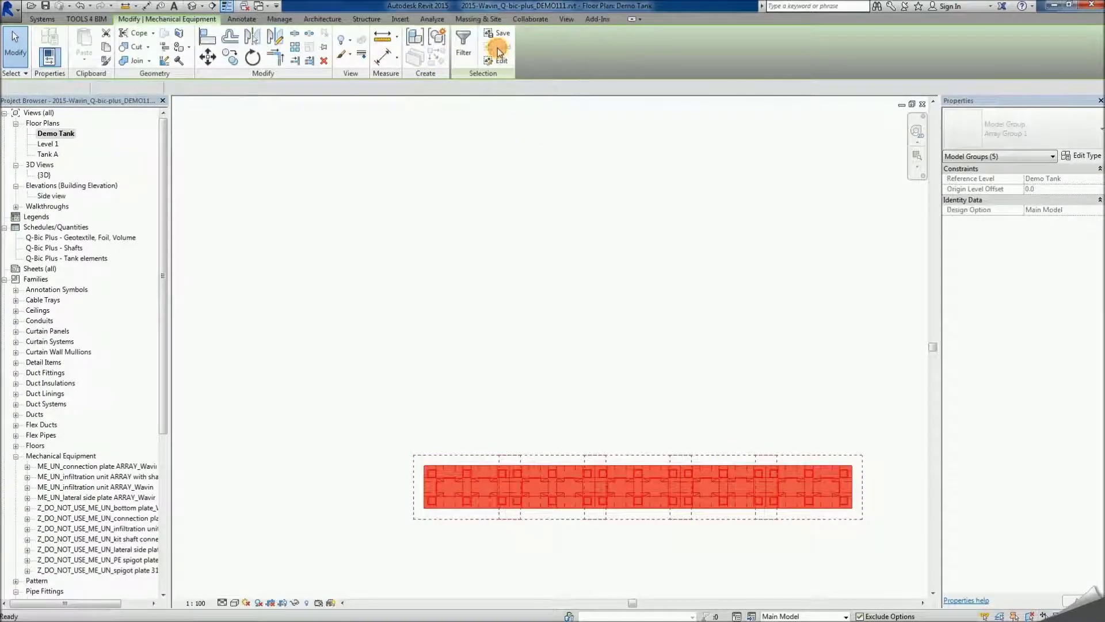
Array the row of five units upward by one unit depth, with a count of 16 rows.
{"action": "left_click", "coordinate": [297, 48]}
{"action": "left_click", "coordinate": [423, 510]}
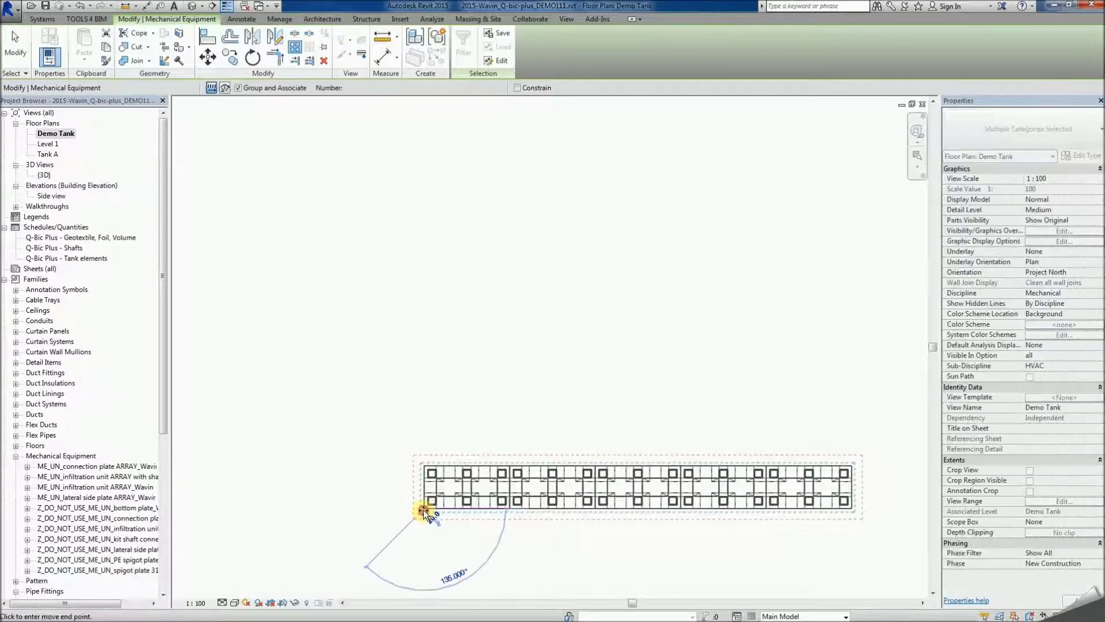
{"action": "left_click", "coordinate": [424, 467]}
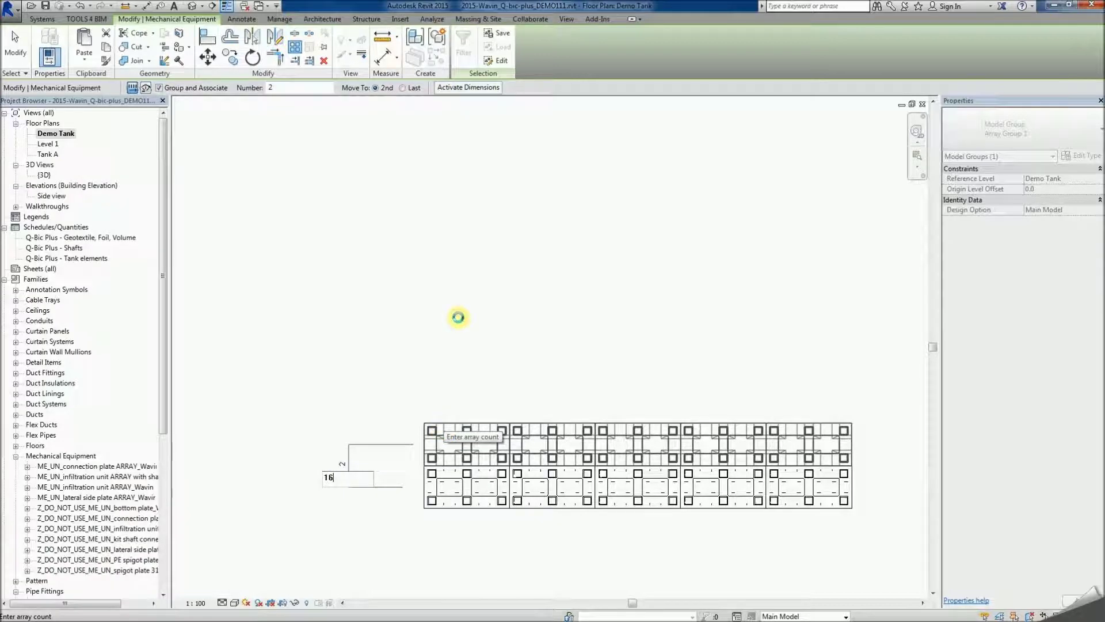
{"action": "type", "text": "16"}
{"action": "key", "text": "Return"}
Select all 16 arrayed rows of the new tank and ungroup them.
{"action": "scroll", "coordinate": [458, 317], "scroll_direction": "down", "scroll_amount": 3}
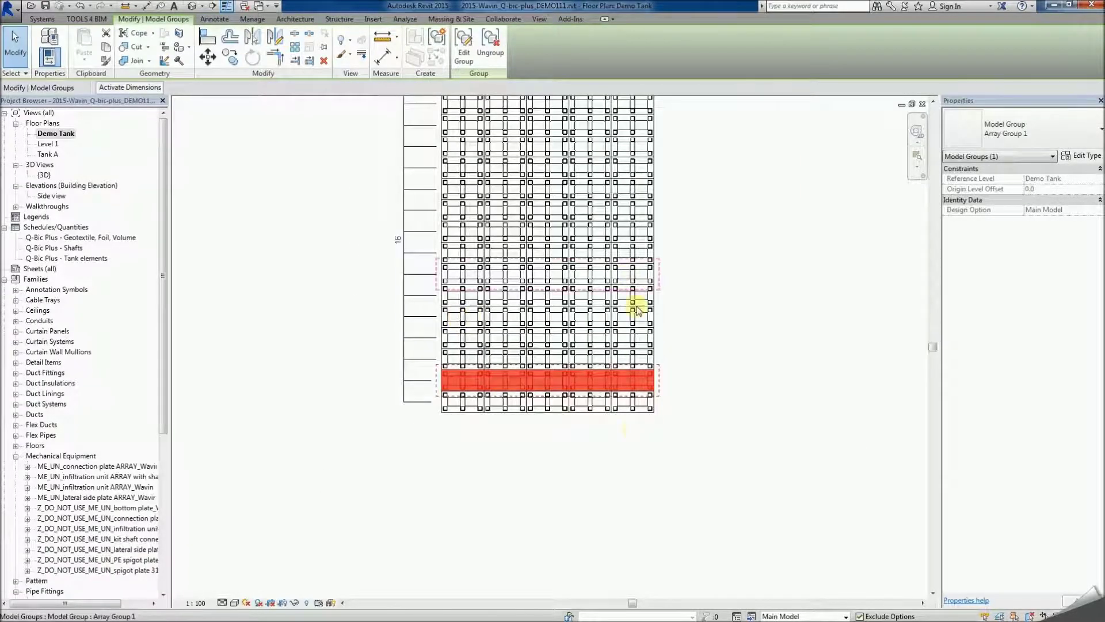
{"action": "left_click_drag", "start_coordinate": [385, 154], "coordinate": [763, 578]}
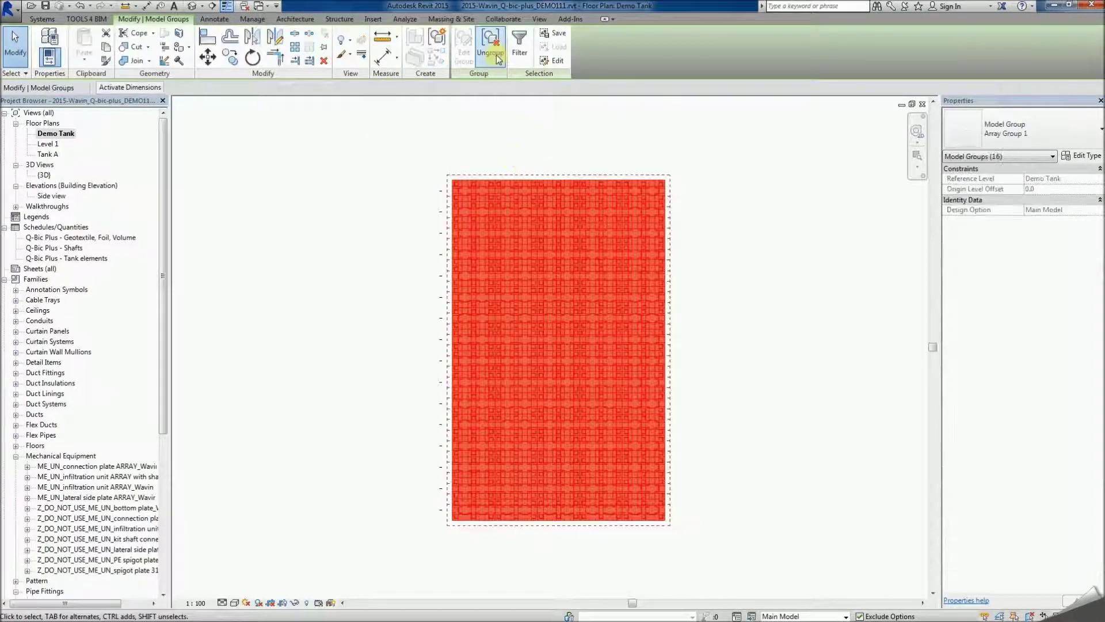
{"action": "left_click", "coordinate": [498, 62]}
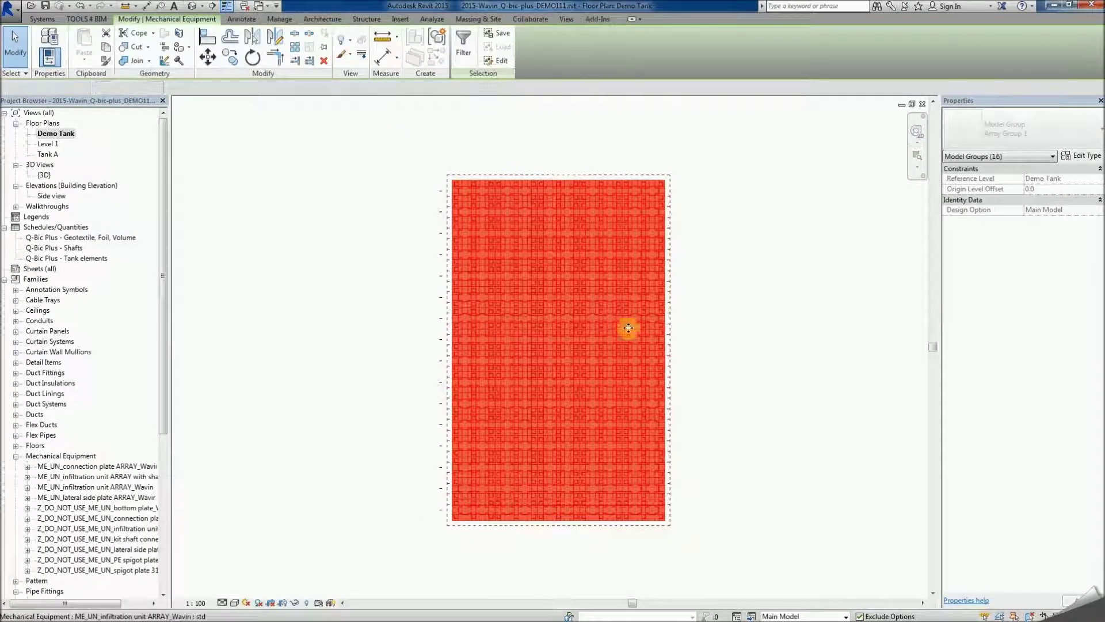
{"action": "left_click", "coordinate": [737, 509]}
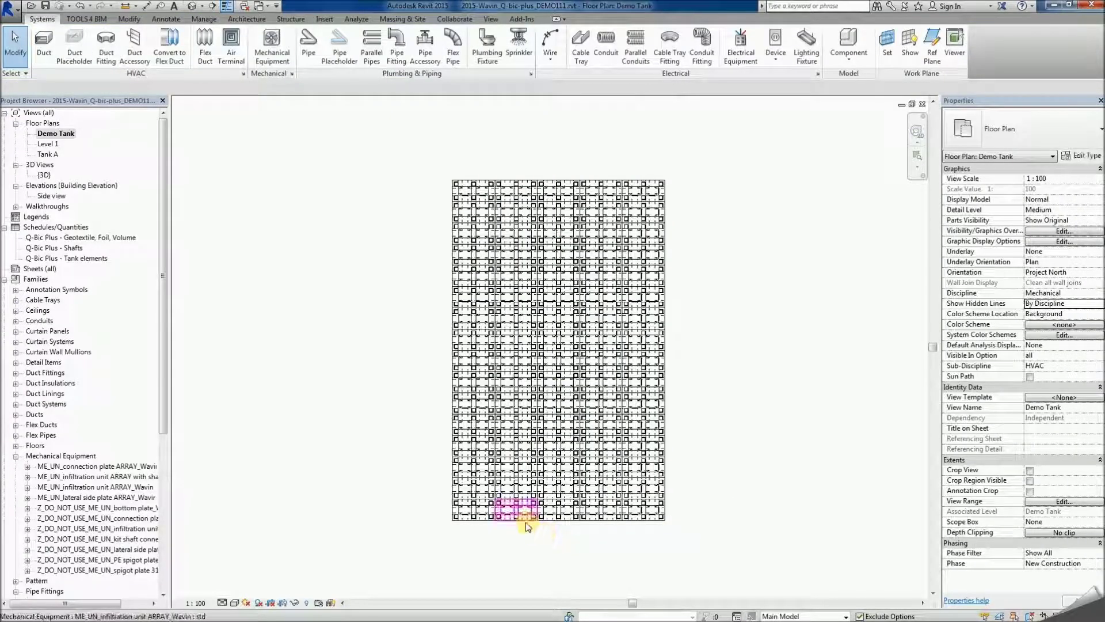
Change two adjacent units in the tank's bottom row and its top-right corner unit to the shaft type 425 Telecopic Cover D400.
{"action": "left_click", "coordinate": [525, 521]}
{"action": "left_click", "coordinate": [562, 509], "text": "ctrl"}
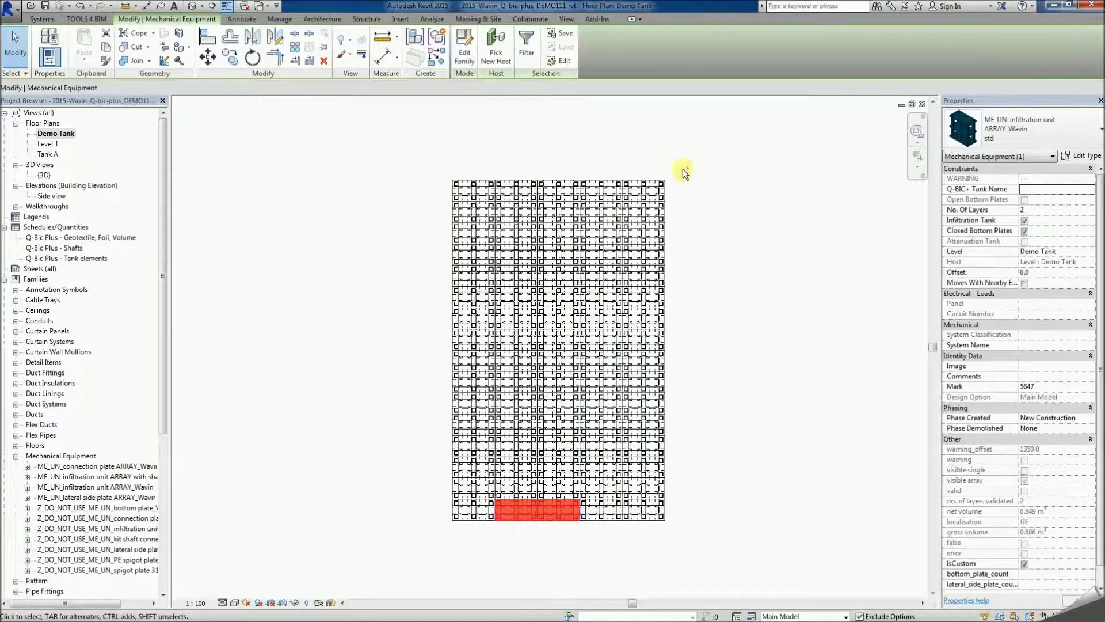
{"action": "left_click", "coordinate": [1020, 131]}
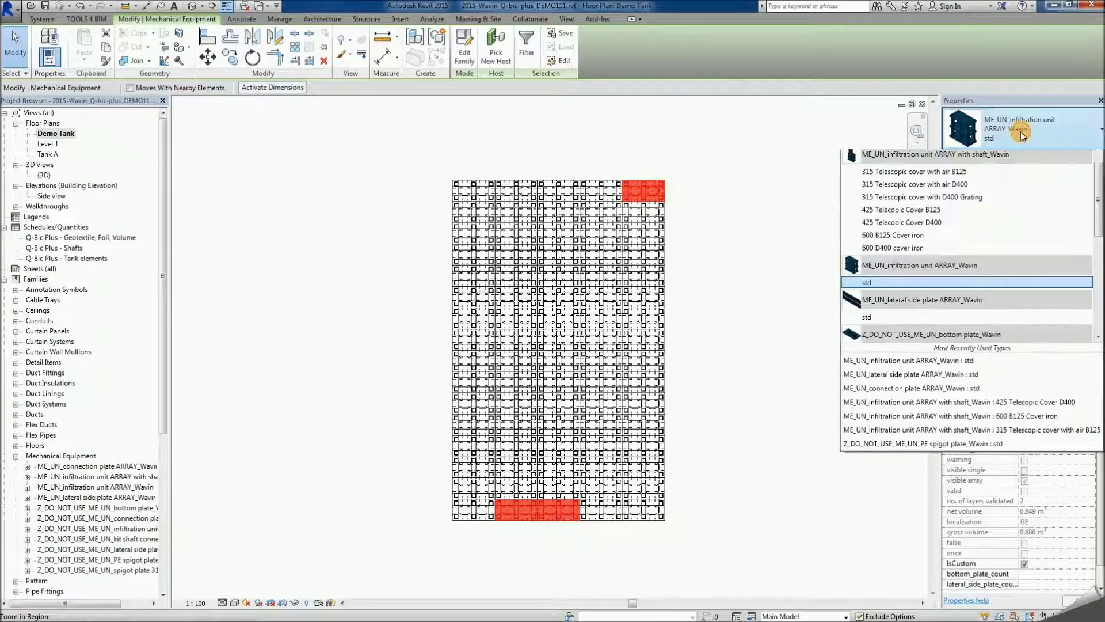
{"action": "mouse_move", "coordinate": [940, 233]}
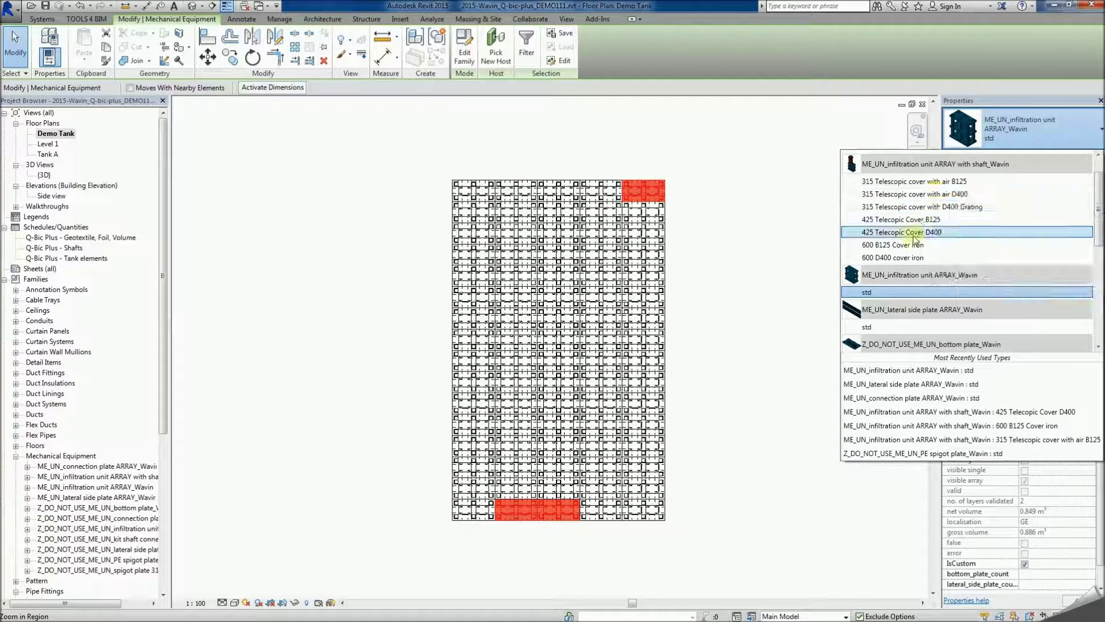
{"action": "left_click", "coordinate": [916, 233]}
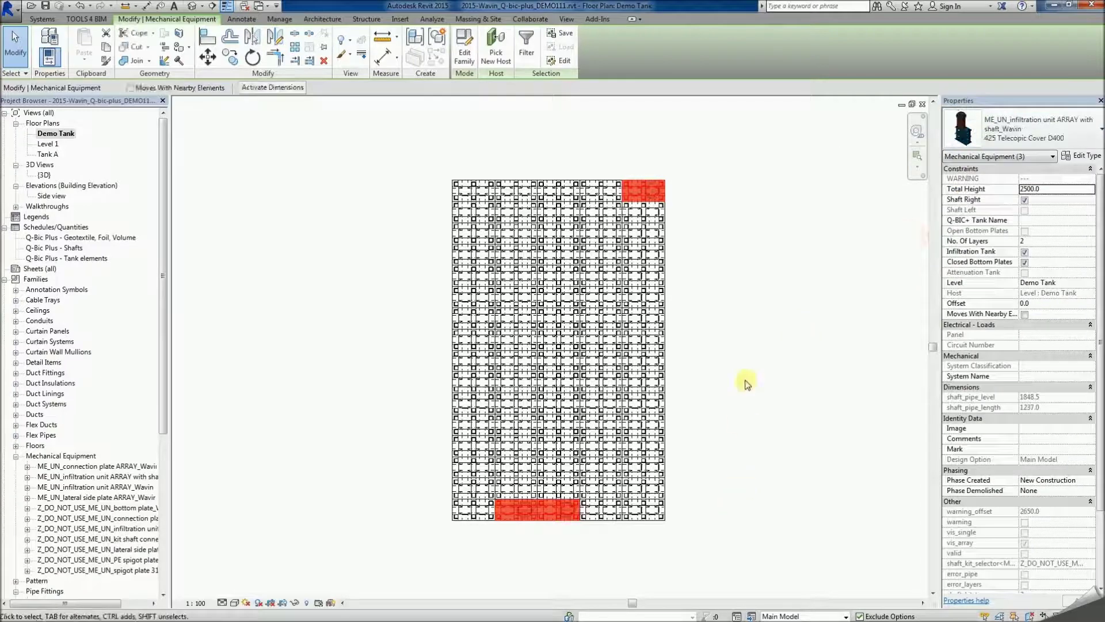
{"action": "left_click", "coordinate": [735, 197]}
Turn off the Shaft Right option for the shaft unit in the tank's top-right corner.
{"action": "left_click", "coordinate": [649, 189]}
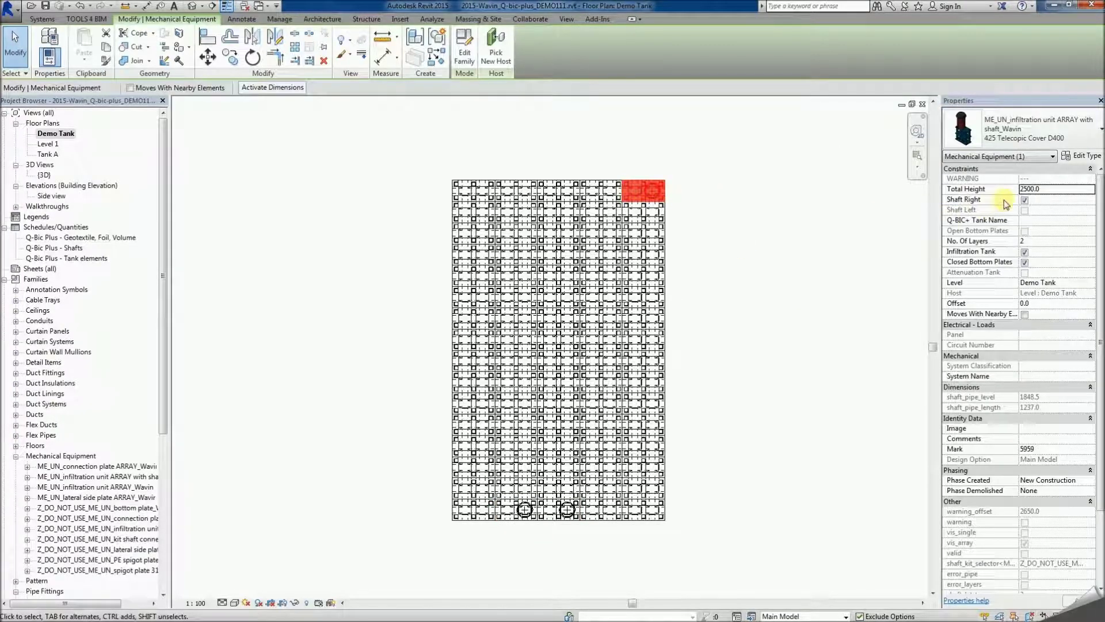
{"action": "left_click", "coordinate": [1024, 200]}
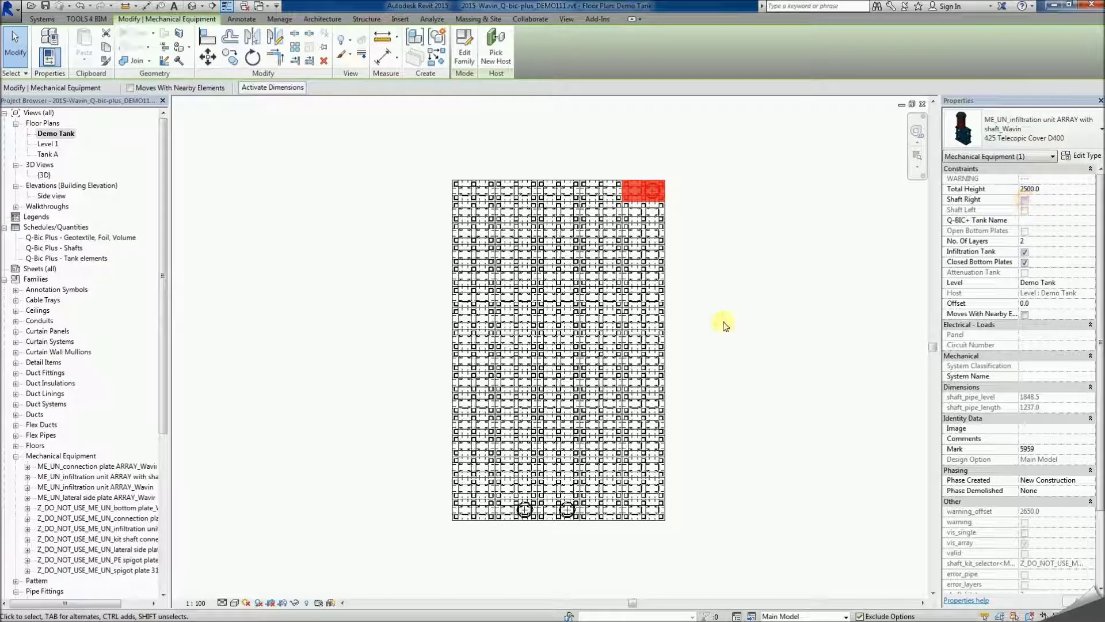
Clear the selection and set the floor plan's visual style to Wireframe.
{"action": "left_click", "coordinate": [706, 329]}
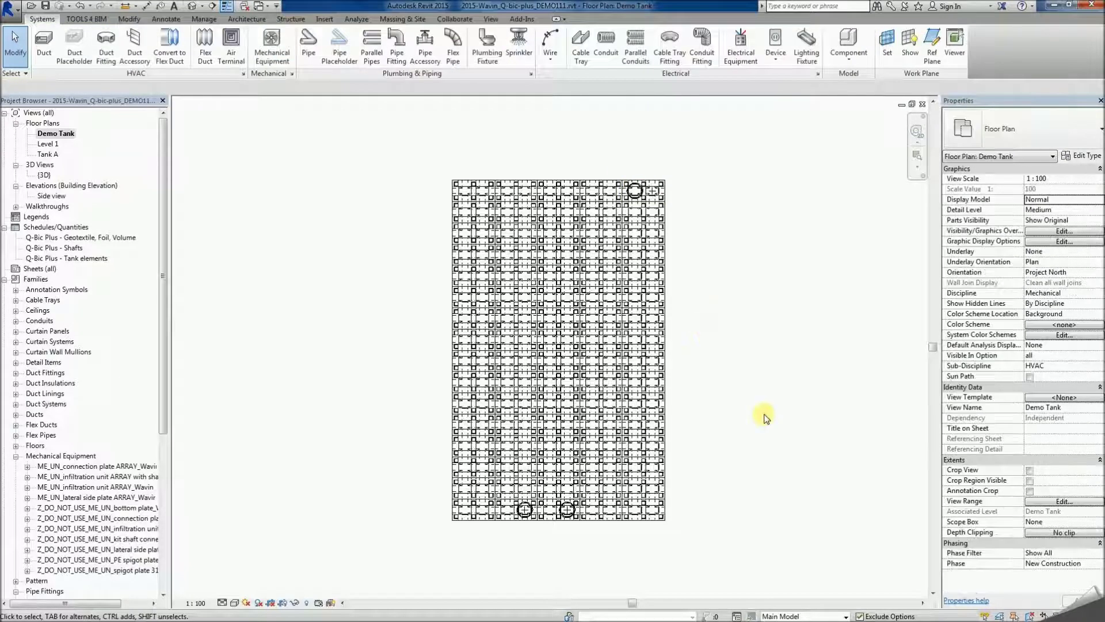
{"action": "left_click", "coordinate": [235, 605]}
{"action": "left_click", "coordinate": [270, 532]}
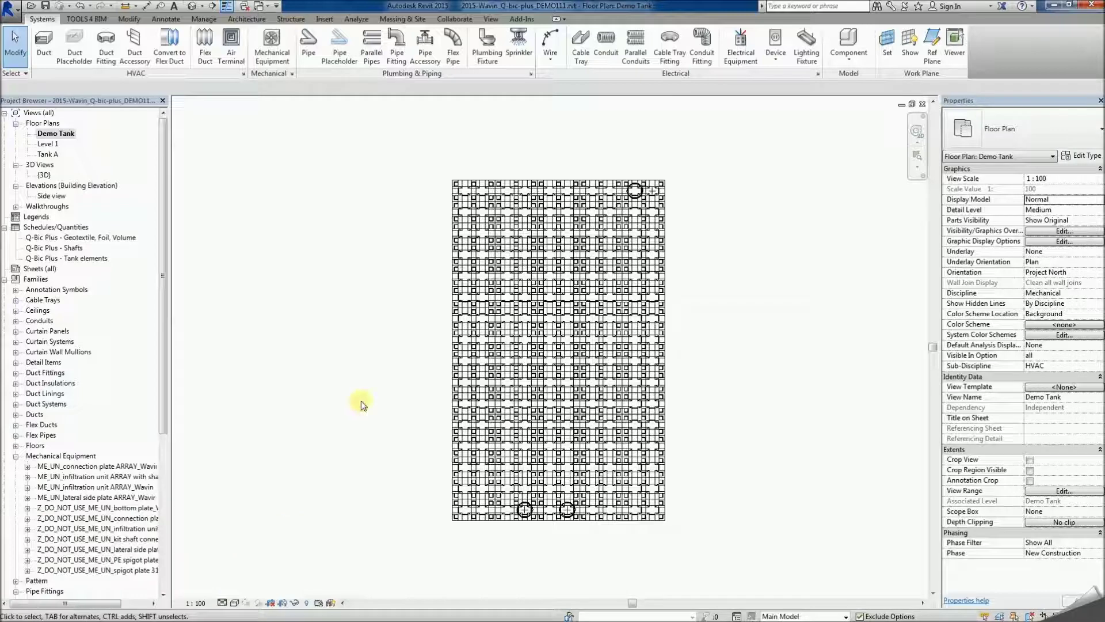
Place two ME_UN_connection plate ARRAY_Wavin std plates on the tank's bottom edge, one at each of the two adjacent shaft units.
{"action": "left_click", "coordinate": [271, 45]}
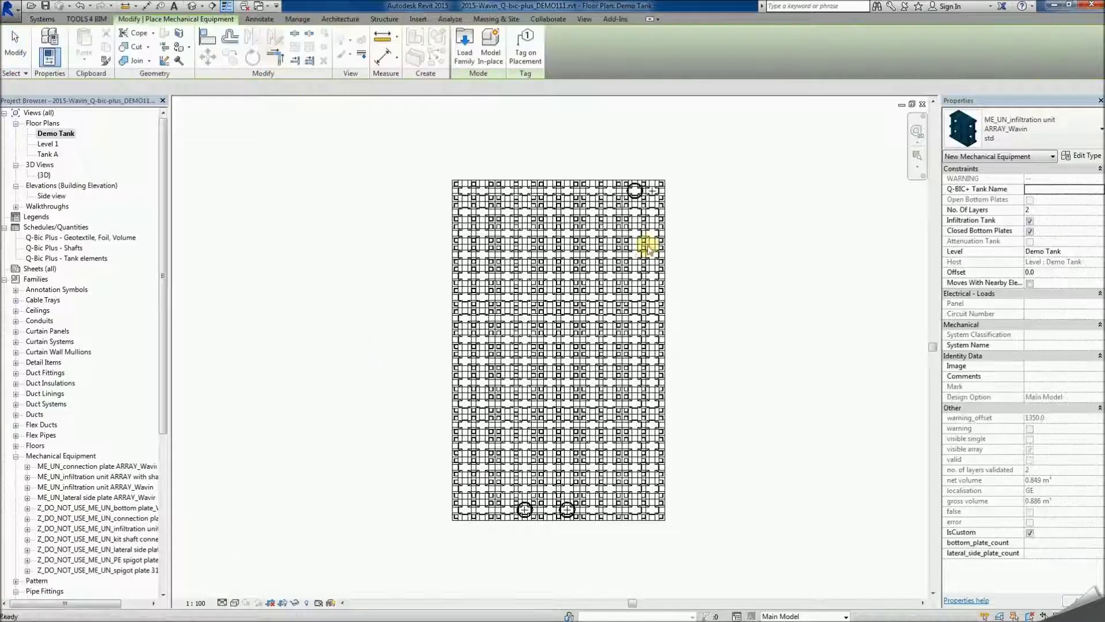
{"action": "left_click", "coordinate": [1030, 128]}
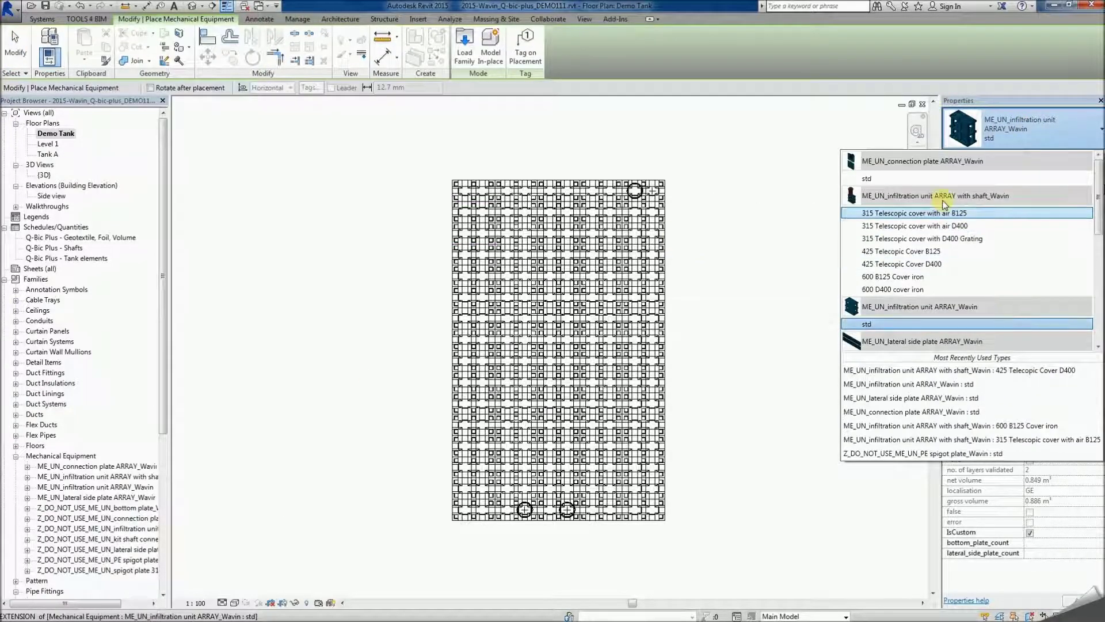
{"action": "left_click", "coordinate": [879, 179]}
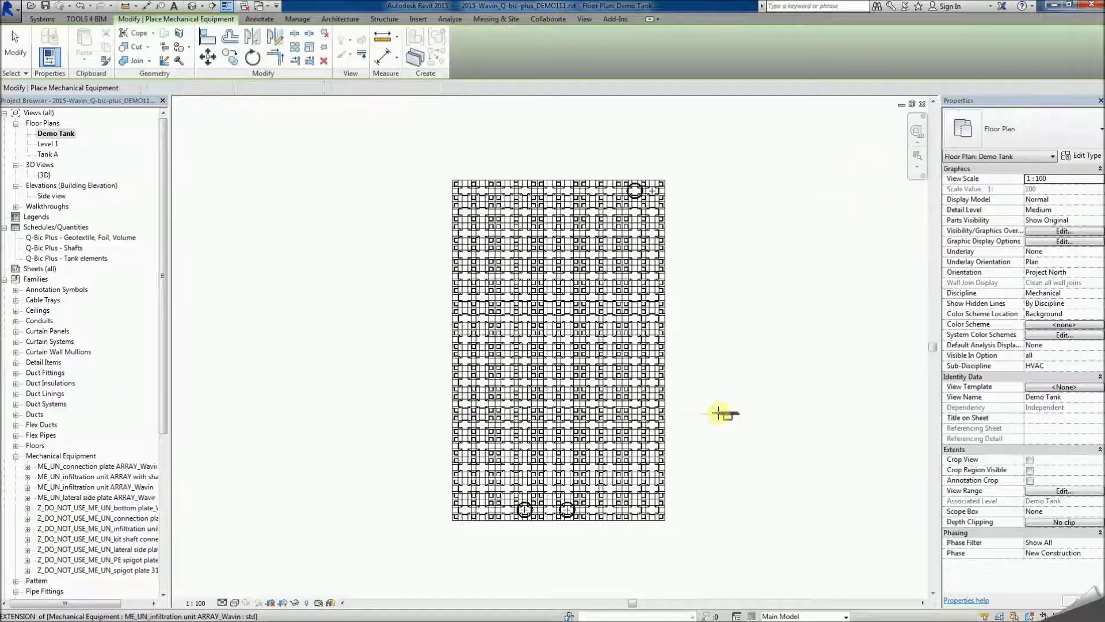
{"action": "scroll", "coordinate": [523, 543], "scroll_direction": "up", "scroll_amount": 5}
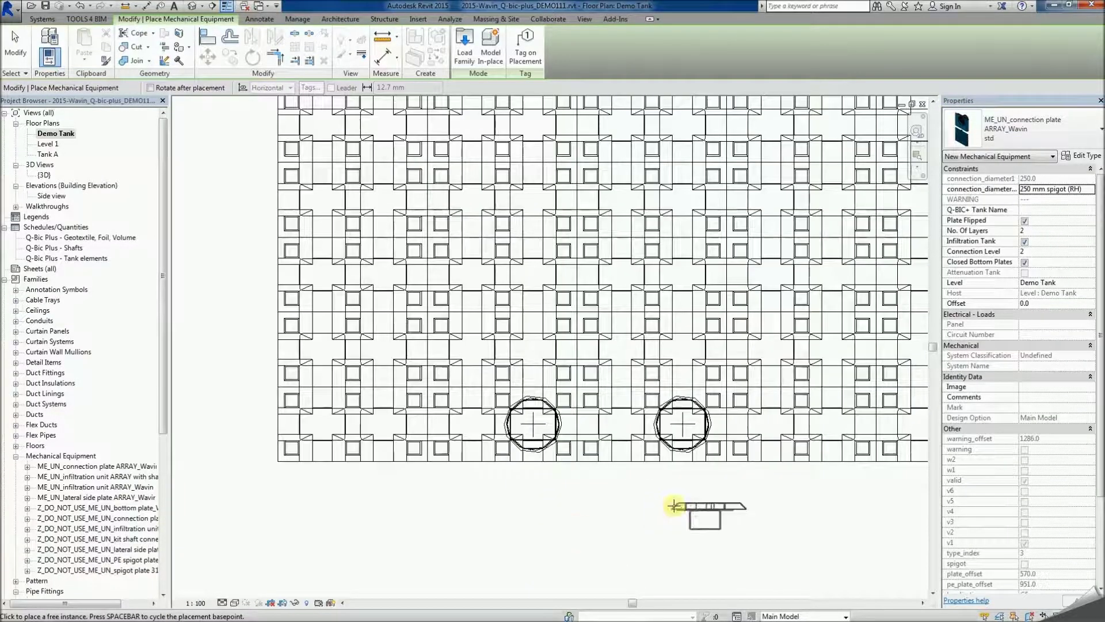
{"action": "left_click", "coordinate": [653, 457]}
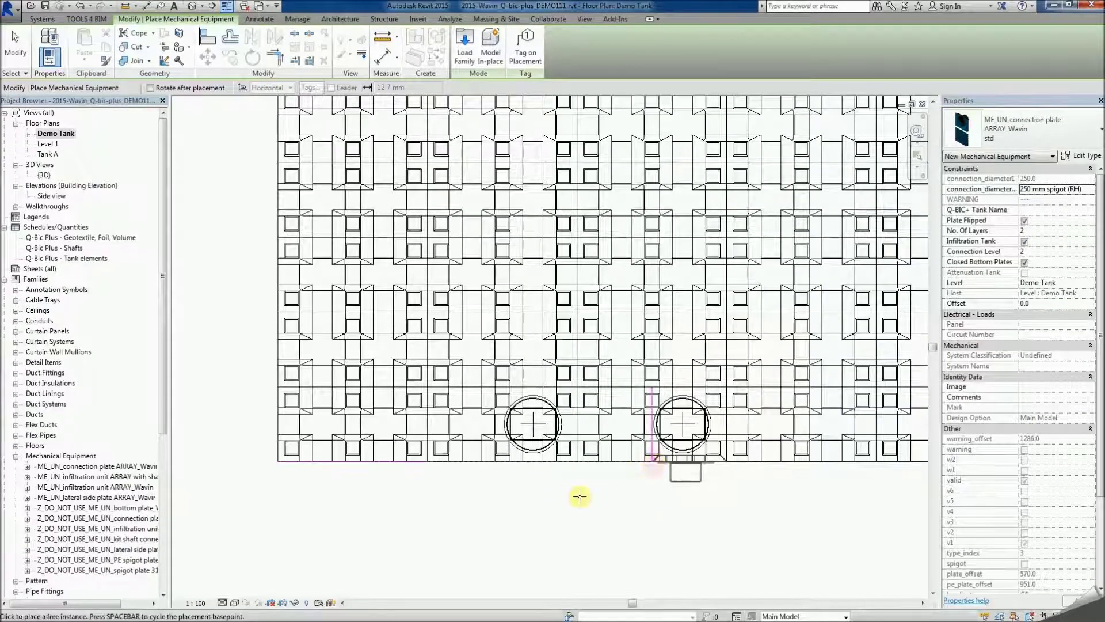
{"action": "left_click", "coordinate": [503, 462]}
{"action": "scroll", "coordinate": [734, 530], "scroll_direction": "down", "scroll_amount": 4}
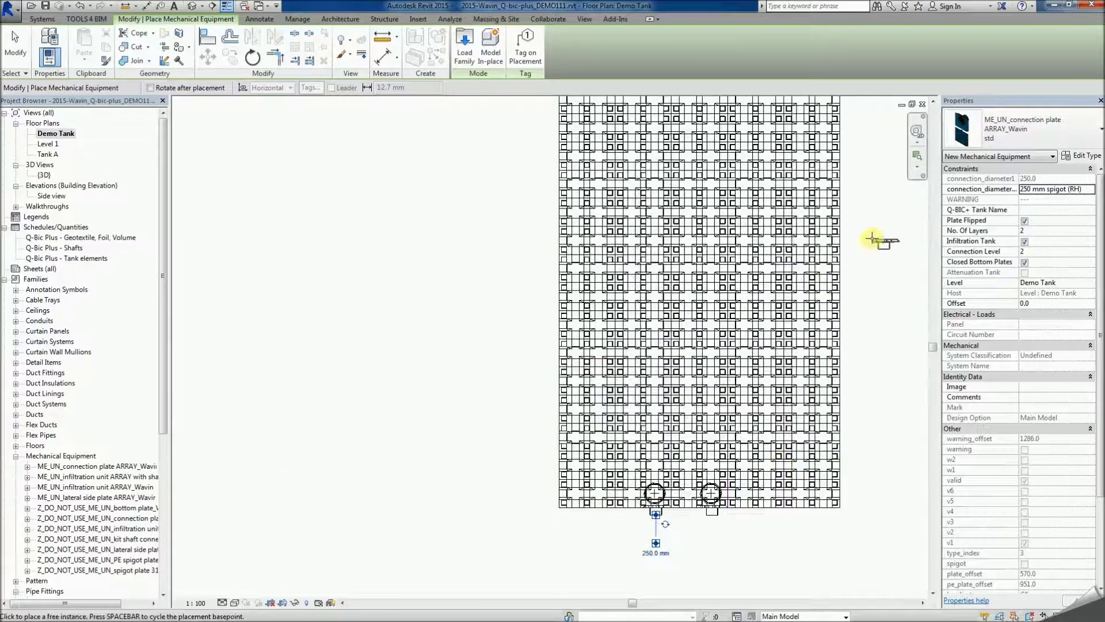
Place a third connection plate above the tank, rotate it to face outward and align it with the top-right shaft on the upper edge.
{"action": "scroll", "coordinate": [852, 345], "scroll_direction": "up", "scroll_amount": 3}
{"action": "left_click", "coordinate": [773, 270]}
{"action": "scroll", "coordinate": [772, 268], "scroll_direction": "up", "scroll_amount": 3}
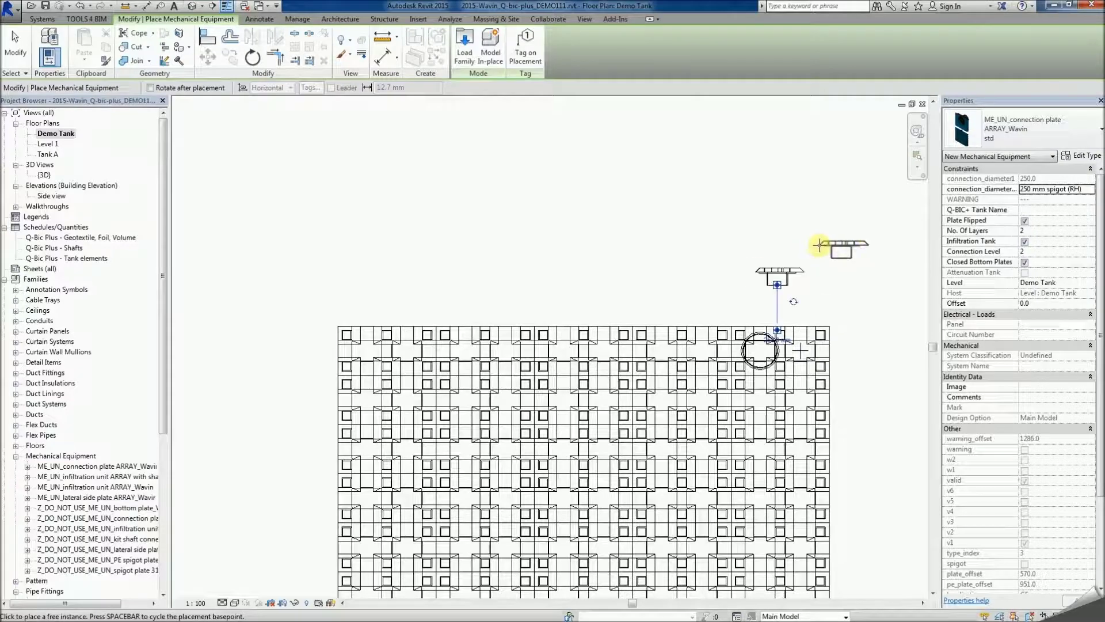
{"action": "key", "text": "Escape"}
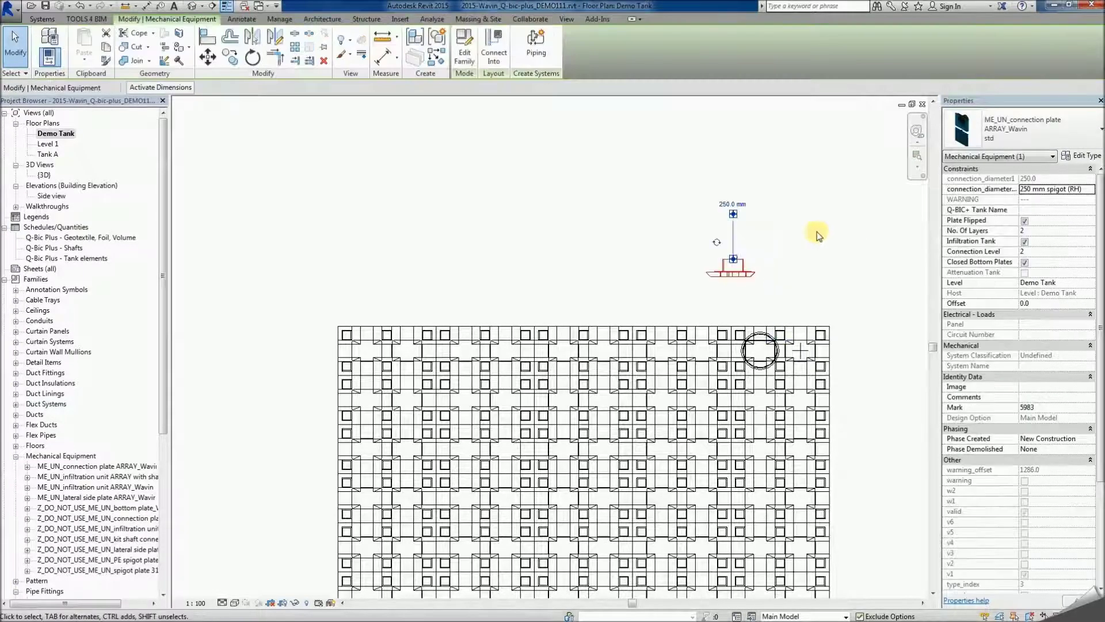
{"action": "scroll", "coordinate": [788, 319], "scroll_direction": "up", "scroll_amount": 2}
{"action": "left_click_drag", "start_coordinate": [705, 256], "coordinate": [756, 348]}
{"action": "left_click", "coordinate": [828, 247]}
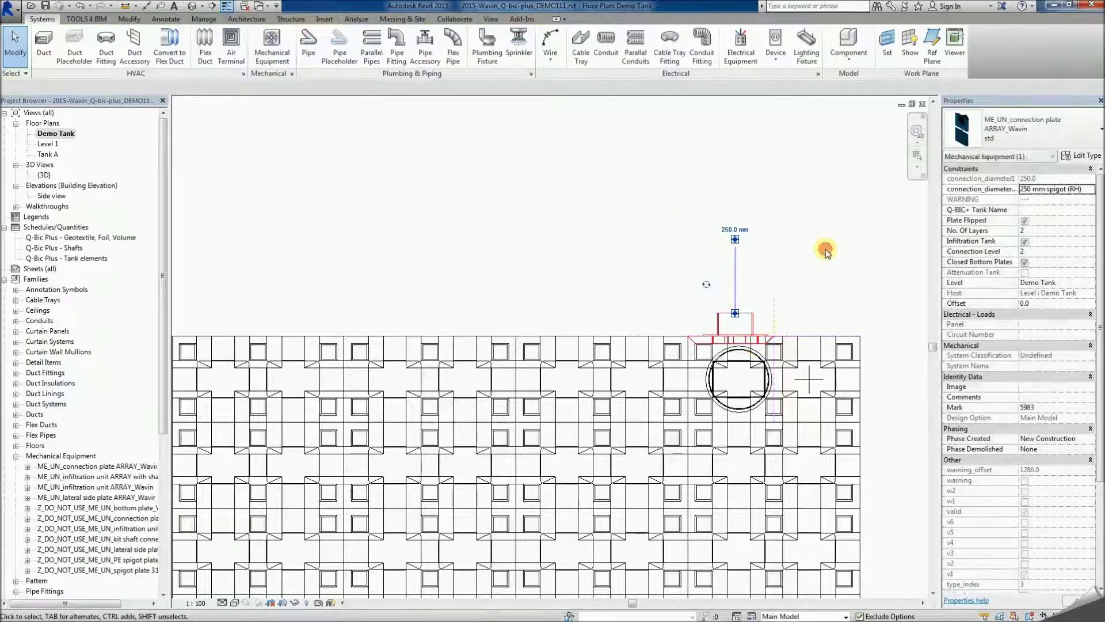
Place three ME_UN_lateral side plate ARRAY_Wavin std plates just below the tank.
{"action": "scroll", "coordinate": [827, 252], "scroll_direction": "down", "scroll_amount": 4}
{"action": "middle_click_drag", "start_coordinate": [885, 490], "coordinate": [856, 259]}
{"action": "scroll", "coordinate": [852, 280], "scroll_direction": "down", "scroll_amount": 3}
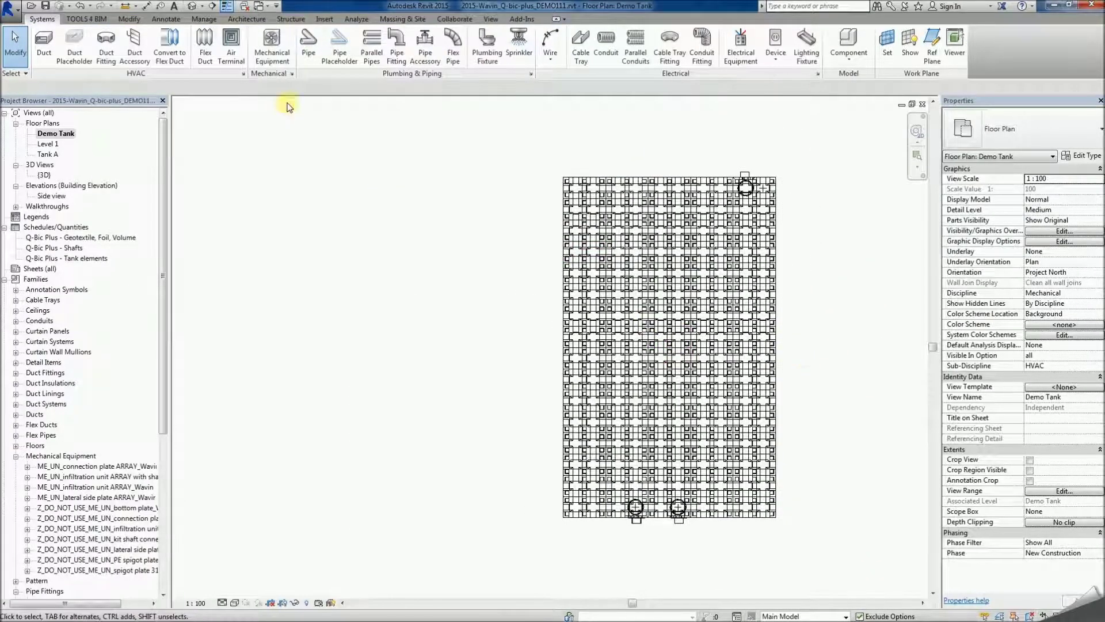
{"action": "left_click", "coordinate": [277, 53]}
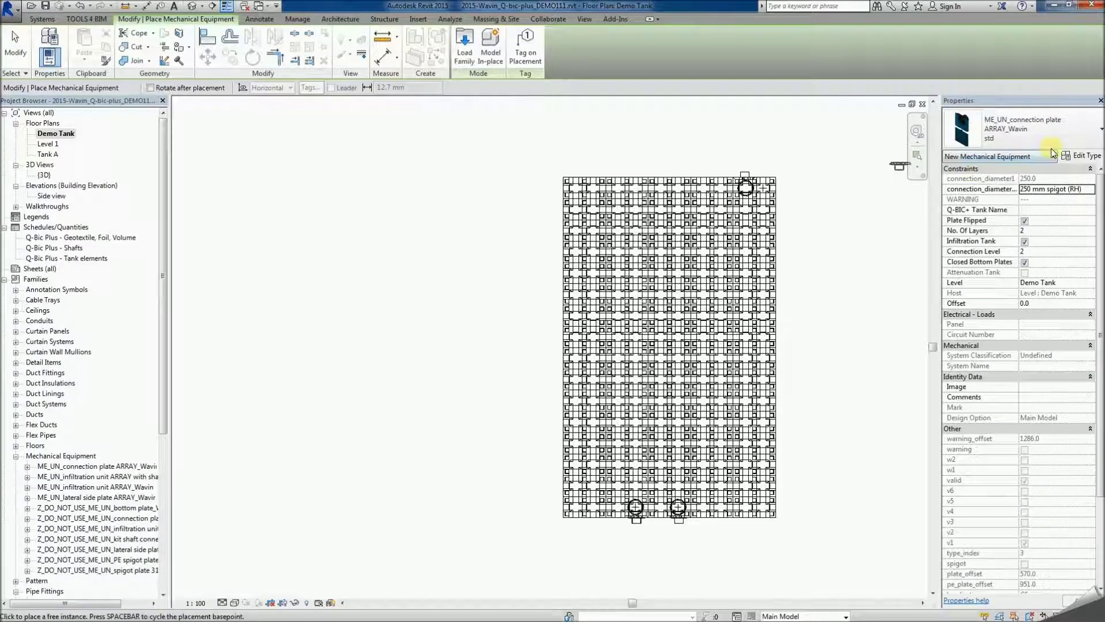
{"action": "left_click", "coordinate": [1045, 138]}
{"action": "scroll", "coordinate": [979, 242], "scroll_direction": "down", "scroll_amount": 1}
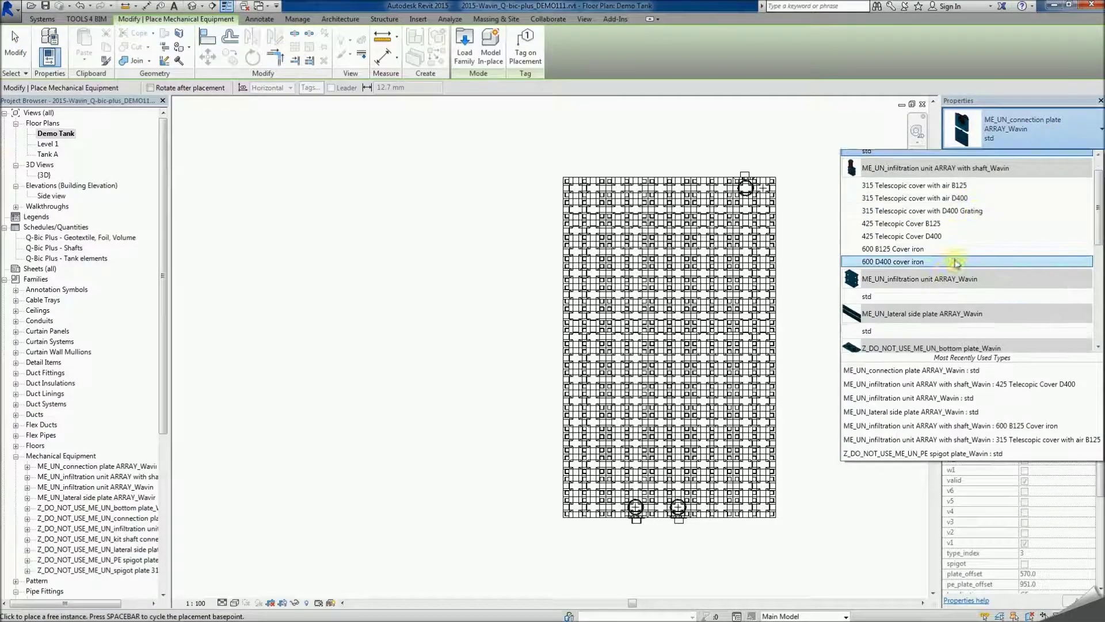
{"action": "left_click", "coordinate": [897, 327]}
{"action": "left_click", "coordinate": [574, 550]}
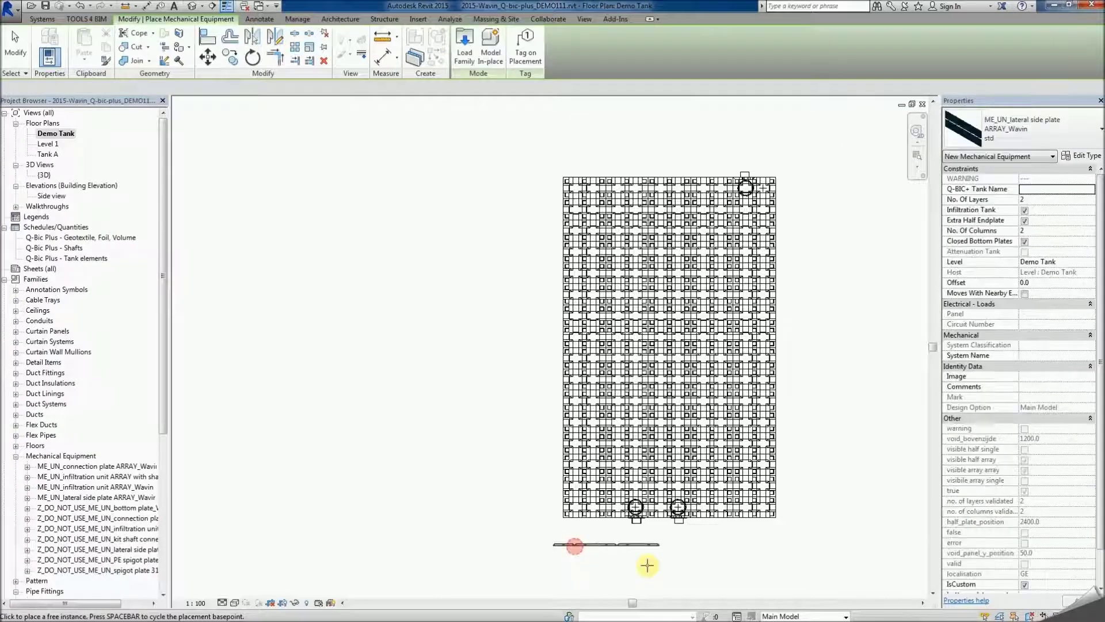
{"action": "left_click", "coordinate": [720, 551]}
Place vertical lateral side plates beside the tank's right and left sides and two horizontal ones above it.
{"action": "left_click", "coordinate": [815, 377]}
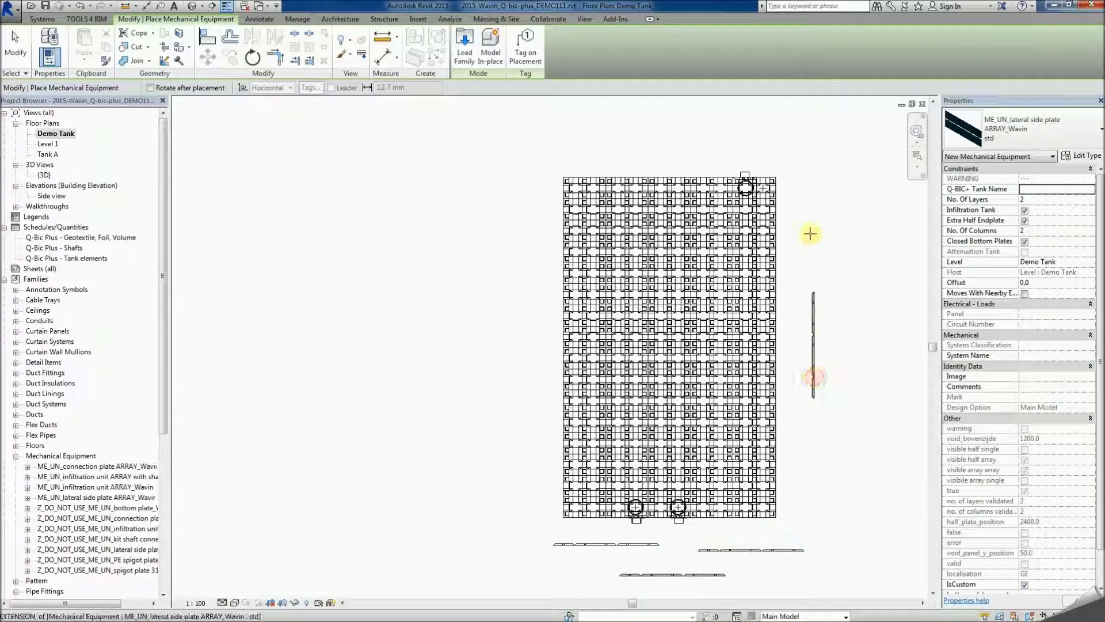
{"action": "left_click", "coordinate": [807, 144]}
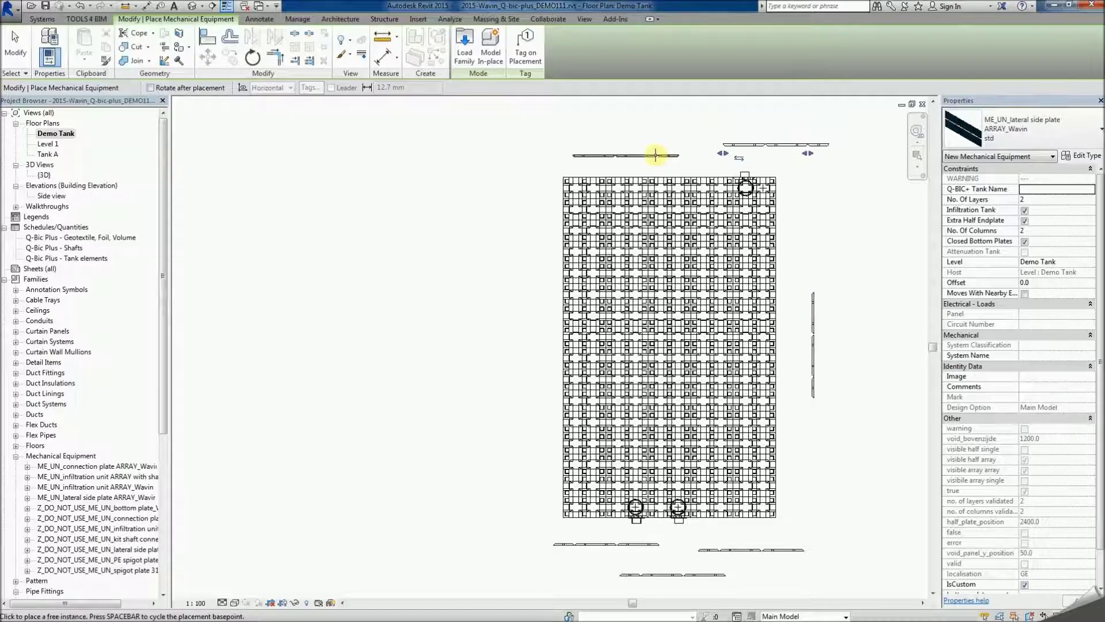
{"action": "left_click", "coordinate": [521, 311]}
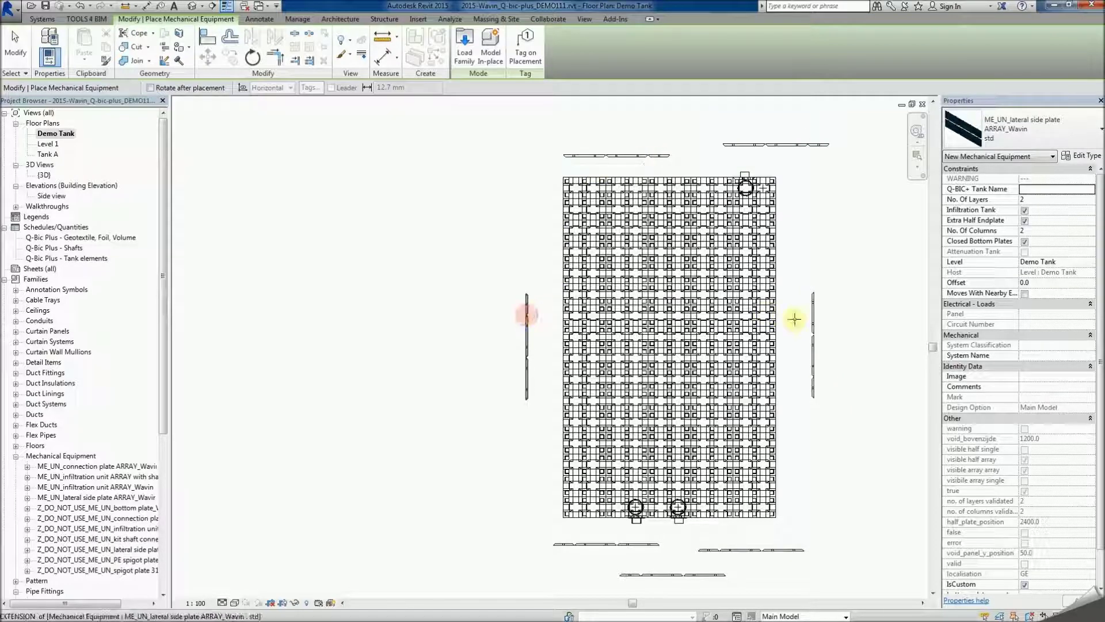
{"action": "key", "text": "Escape"}
Set both vertical side plates to 8 columns and turn off their Extra Half Endplate option.
{"action": "left_click", "coordinate": [814, 324]}
{"action": "left_click", "coordinate": [816, 323]}
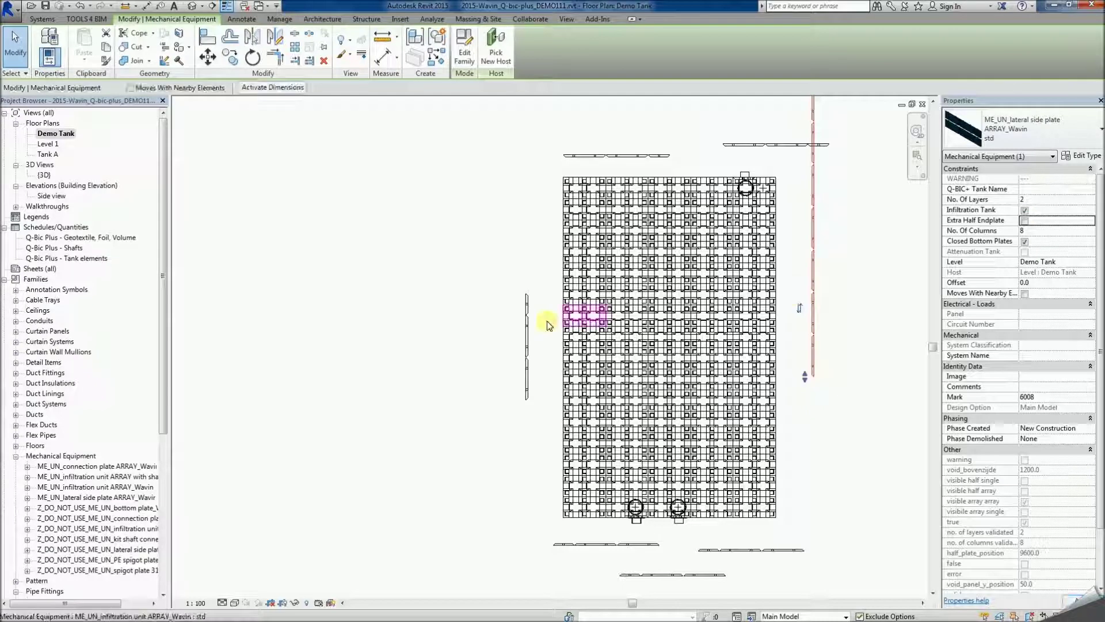
{"action": "left_click", "coordinate": [528, 322]}
{"action": "left_click", "coordinate": [1024, 221]}
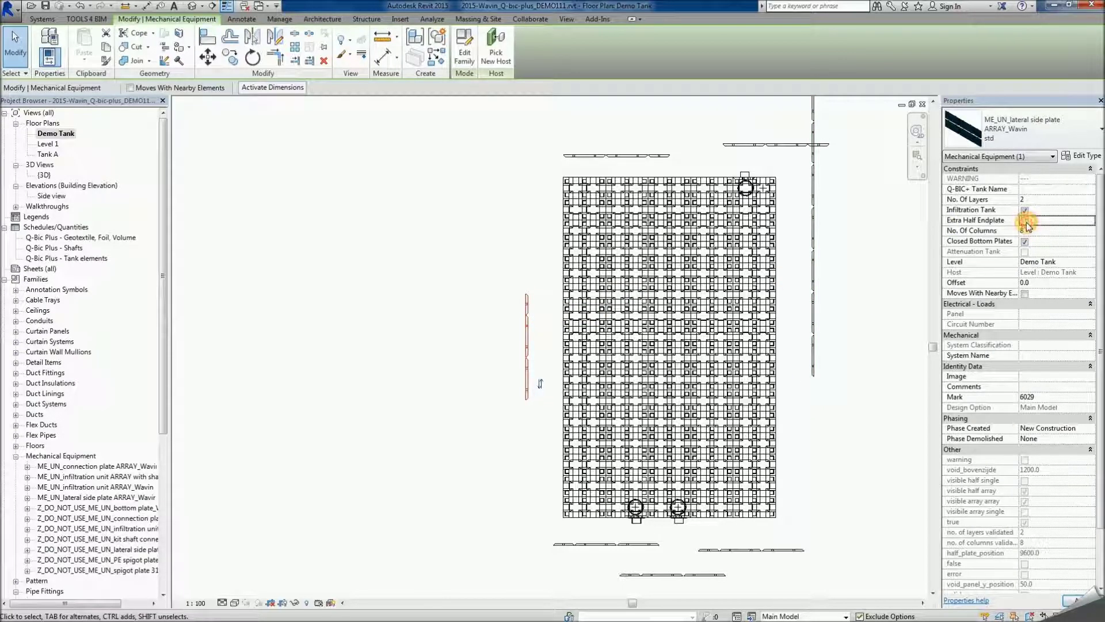
{"action": "left_click", "coordinate": [592, 567]}
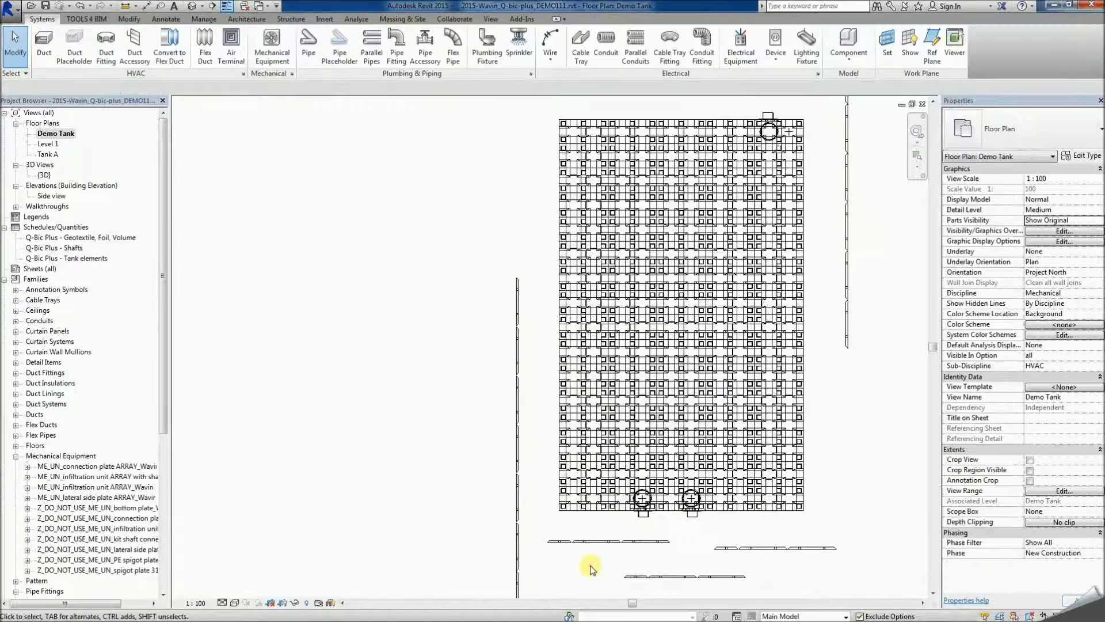
Set the lower side plates, from left to right, to 1 column, 0 columns, and 2 columns without the extra half endplate.
{"action": "left_click", "coordinate": [592, 541]}
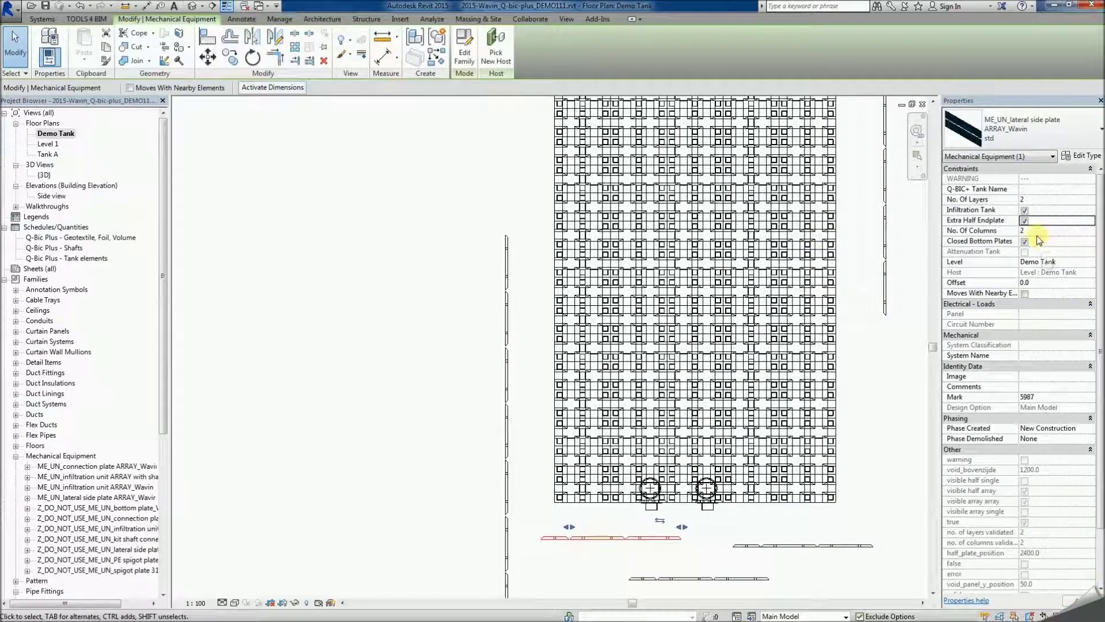
{"action": "left_click", "coordinate": [667, 578]}
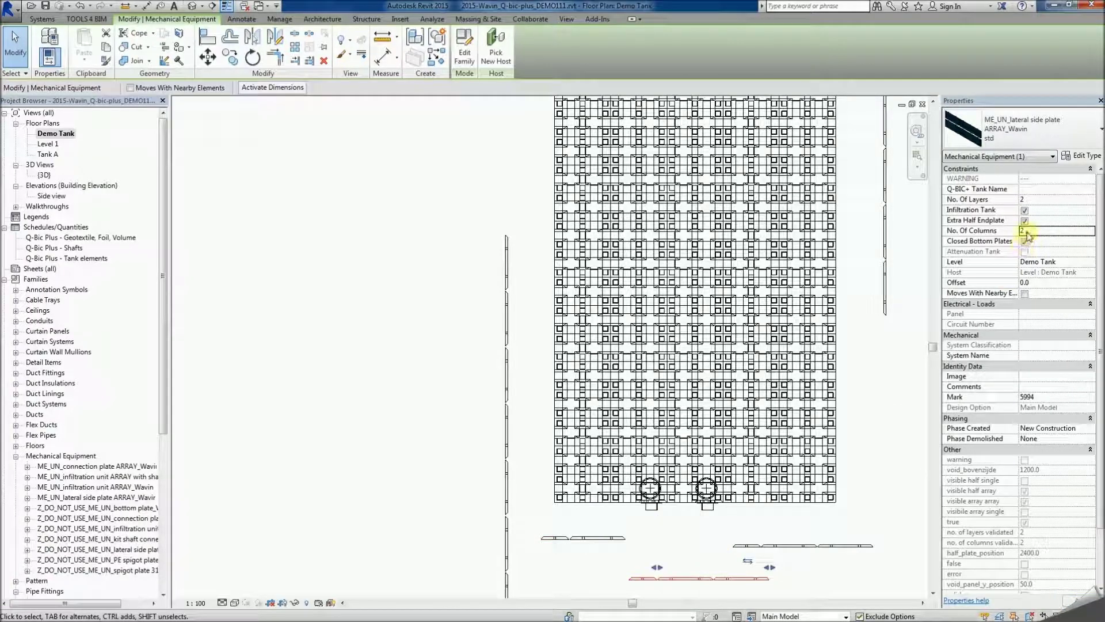
{"action": "key", "text": "Return"}
{"action": "left_click", "coordinate": [765, 544]}
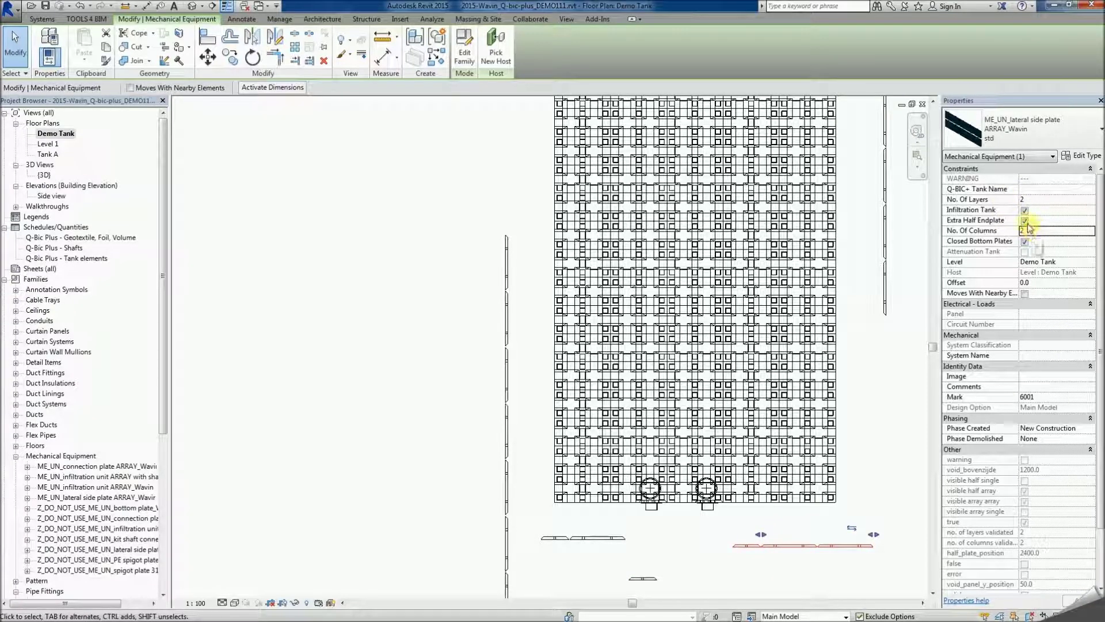
{"action": "left_click", "coordinate": [891, 450]}
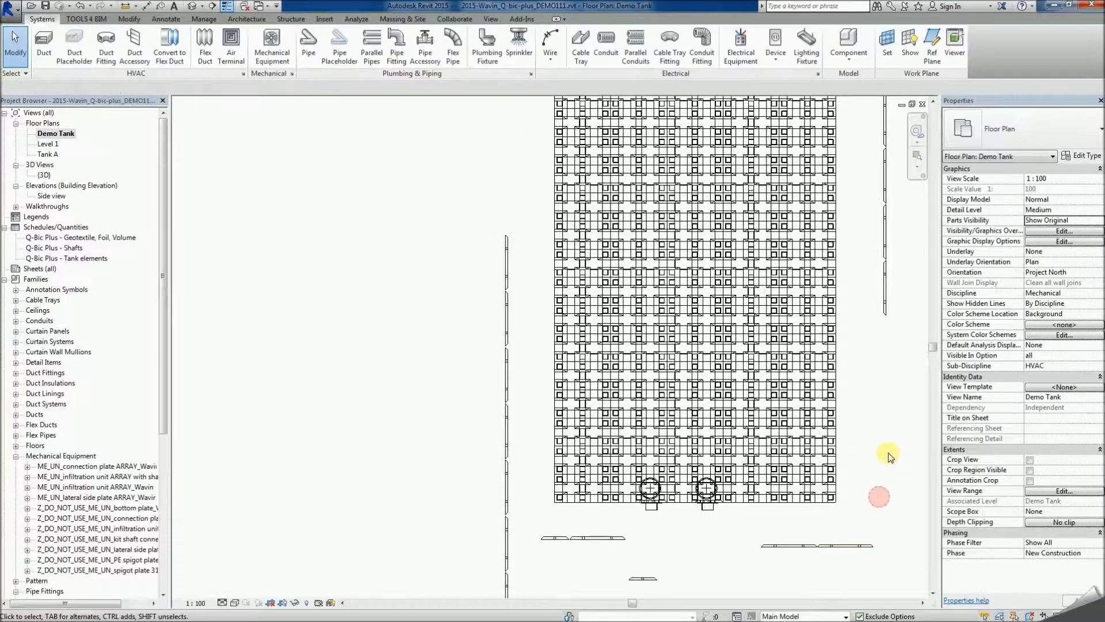
Set the side plate above the tank's right end to 0 columns and the one above its left end to 4 columns.
{"action": "scroll", "coordinate": [888, 453], "scroll_direction": "down", "scroll_amount": 2}
{"action": "scroll", "coordinate": [858, 247], "scroll_direction": "up", "scroll_amount": 2}
{"action": "left_click", "coordinate": [839, 245]}
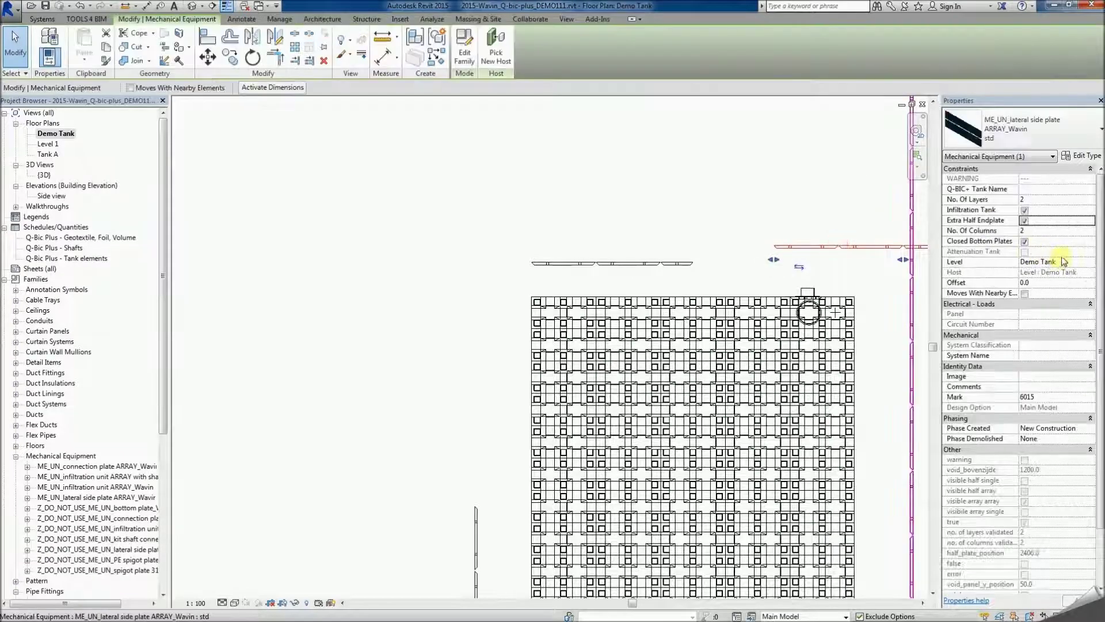
{"action": "left_click", "coordinate": [1031, 231]}
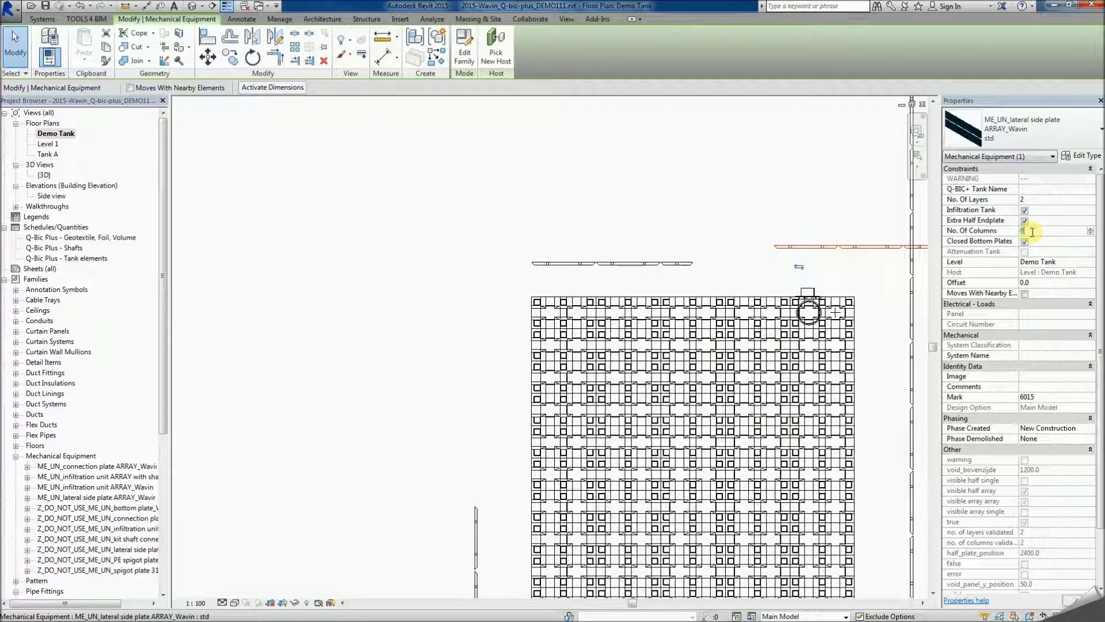
{"action": "left_click", "coordinate": [592, 264]}
{"action": "left_click", "coordinate": [911, 212]}
{"action": "left_click", "coordinate": [1042, 236]}
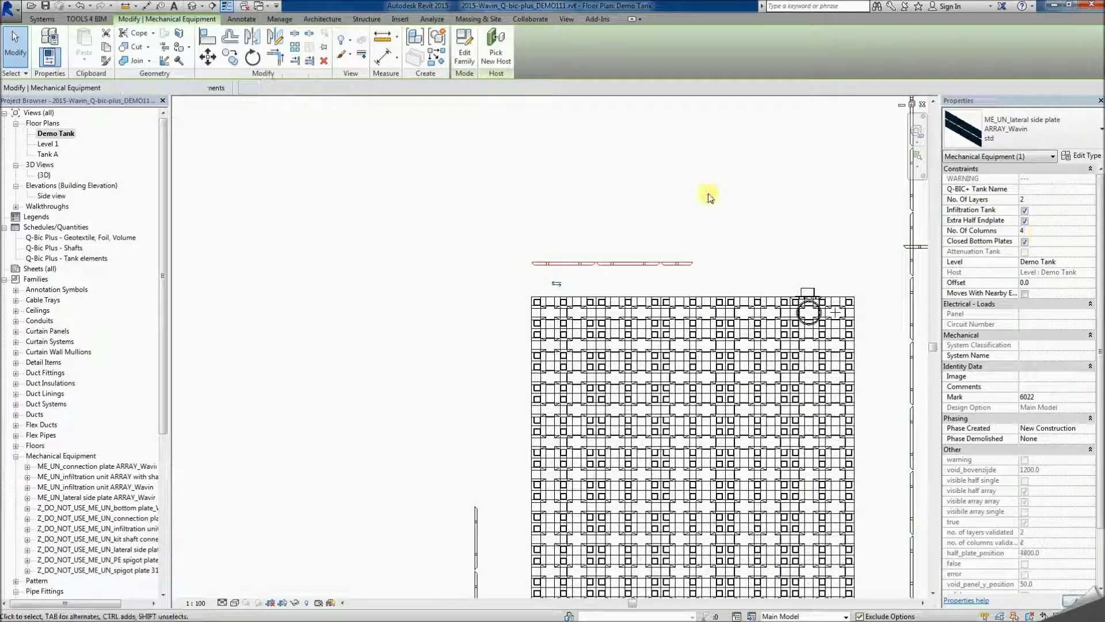
Move the upper half side plate onto the tank's top edge, between the connection plate and the right corner.
{"action": "middle_click_drag", "start_coordinate": [801, 217], "coordinate": [654, 224]}
{"action": "scroll", "coordinate": [696, 250], "scroll_direction": "up", "scroll_amount": 3}
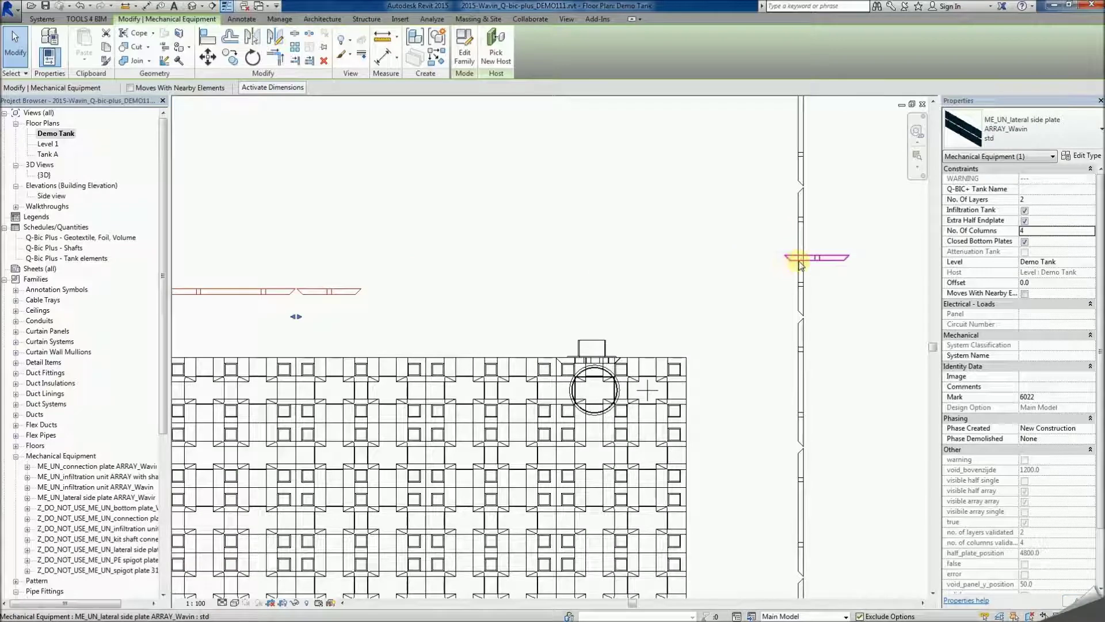
{"action": "scroll", "coordinate": [805, 282], "scroll_direction": "up", "scroll_amount": 2}
{"action": "left_click_drag", "start_coordinate": [886, 247], "coordinate": [820, 301]}
{"action": "left_click_drag", "start_coordinate": [881, 249], "coordinate": [669, 401]}
{"action": "left_click", "coordinate": [759, 341]}
Move the vertical eight-column side plate on the tank's right onto the tank's right edge, aligned with the bottom corner.
{"action": "scroll", "coordinate": [719, 248], "scroll_direction": "down", "scroll_amount": 2}
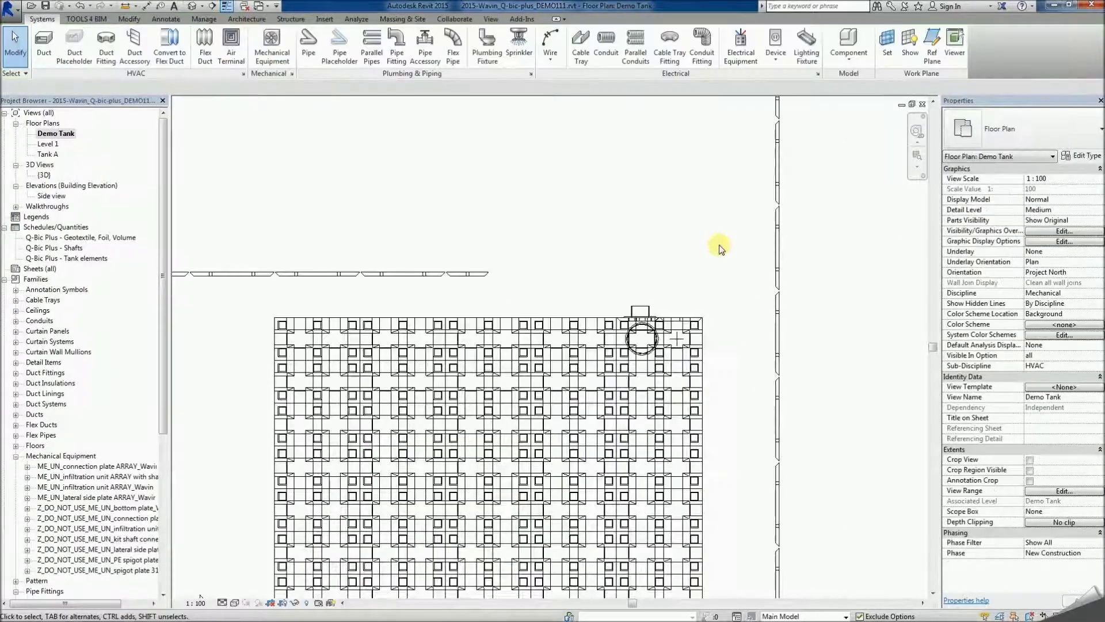
{"action": "scroll", "coordinate": [814, 140], "scroll_direction": "down", "scroll_amount": 3}
{"action": "left_click_drag", "start_coordinate": [776, 345], "coordinate": [754, 398]}
{"action": "scroll", "coordinate": [735, 387], "scroll_direction": "up", "scroll_amount": 5}
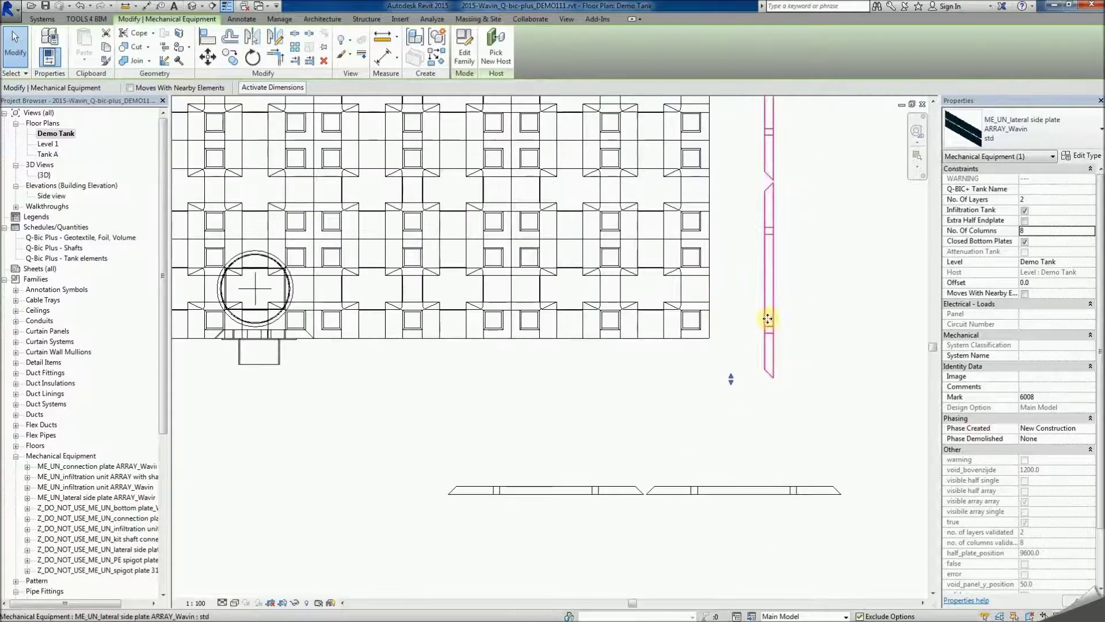
{"action": "left_click_drag", "start_coordinate": [740, 307], "coordinate": [702, 276]}
Move the two-column side plate onto the bottom edge's right end and the half plate between the two bottom connection plates.
{"action": "left_click", "coordinate": [698, 487]}
{"action": "left_click_drag", "start_coordinate": [723, 492], "coordinate": [587, 330]}
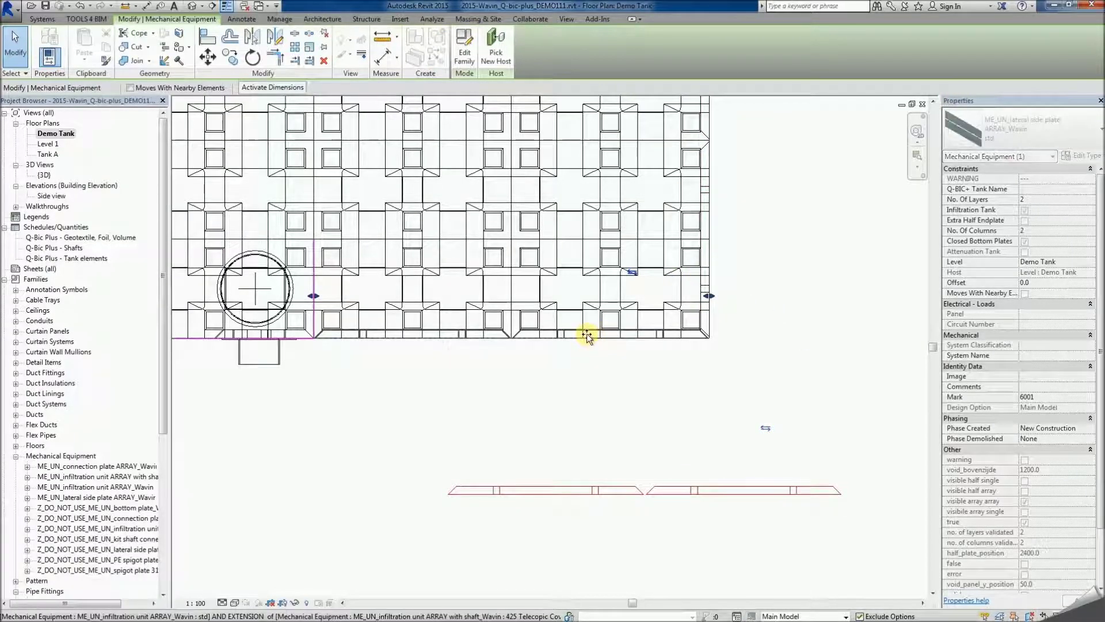
{"action": "left_click", "coordinate": [439, 424]}
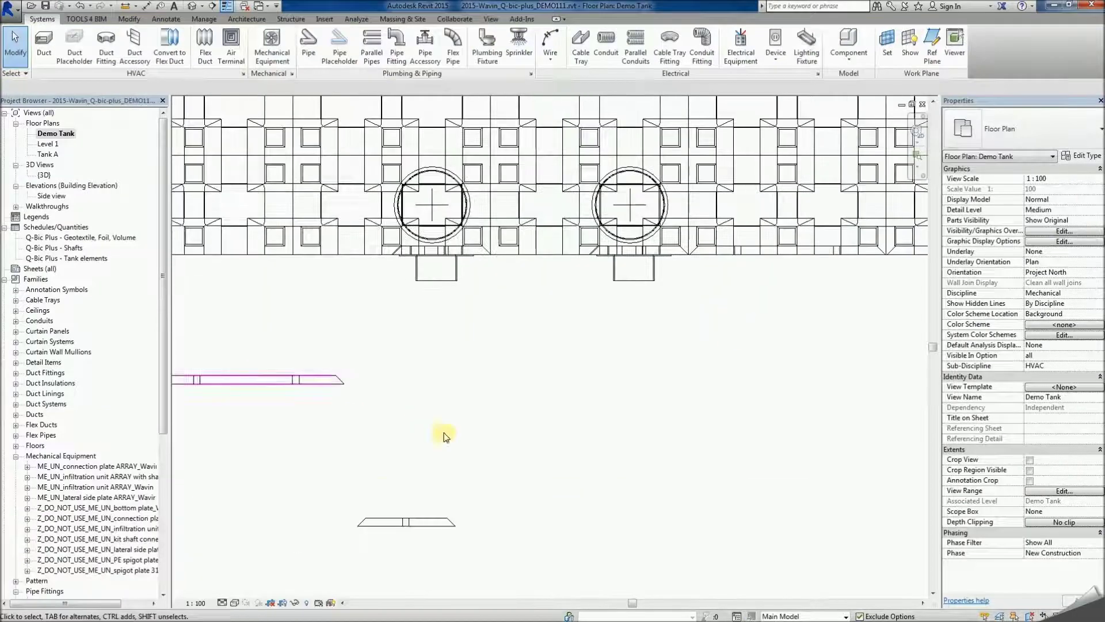
{"action": "left_click", "coordinate": [396, 517]}
{"action": "left_click_drag", "start_coordinate": [509, 271], "coordinate": [526, 244]}
{"action": "left_click", "coordinate": [496, 418]}
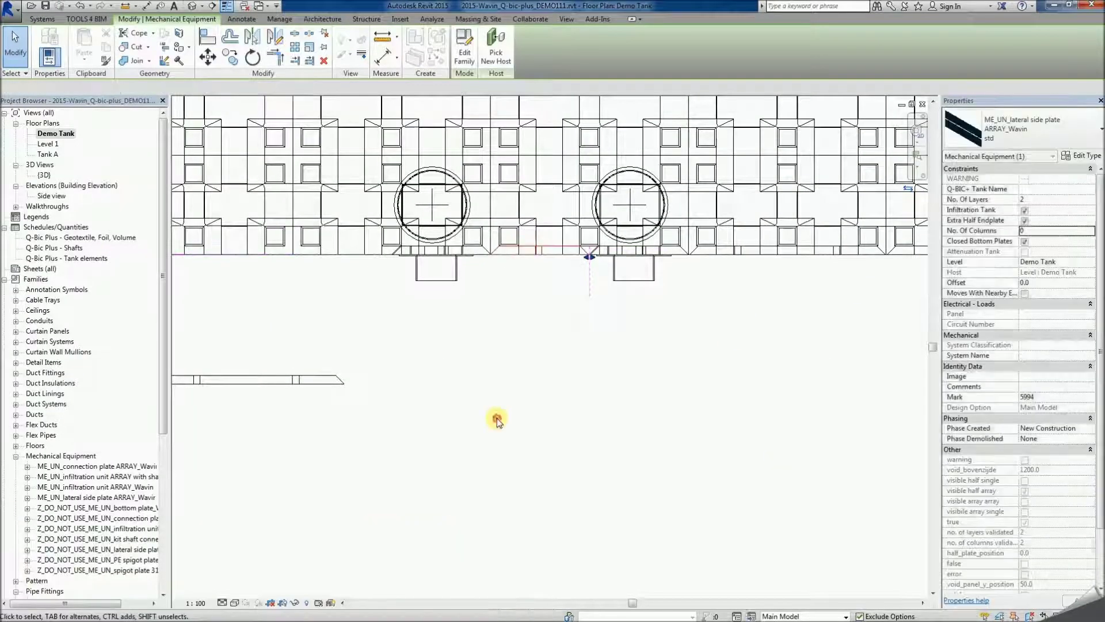
Move the one-column side plate onto the tank's bottom edge between the left corner and the first connection plate.
{"action": "middle_click_drag", "start_coordinate": [387, 353], "coordinate": [646, 449]}
{"action": "left_click", "coordinate": [608, 472]}
{"action": "left_click_drag", "start_coordinate": [608, 472], "coordinate": [658, 339]}
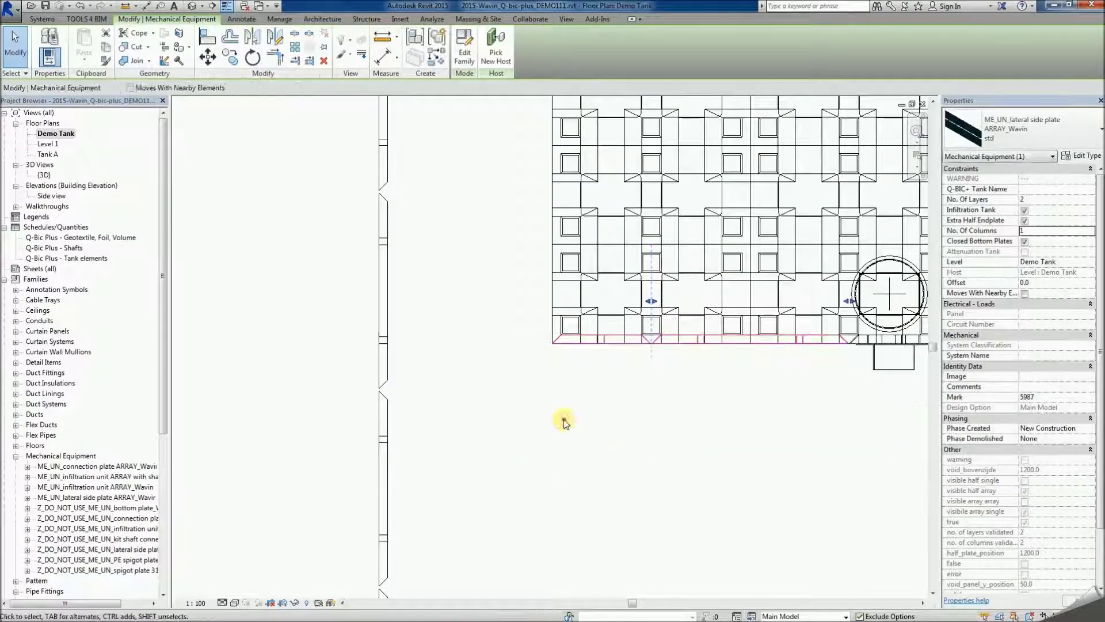
Move the vertical eight-column side plate from beside the tank onto the tank's left edge, aligned with the bottom-left corner.
{"action": "left_click", "coordinate": [564, 419]}
{"action": "scroll", "coordinate": [582, 420], "scroll_direction": "down", "scroll_amount": 4}
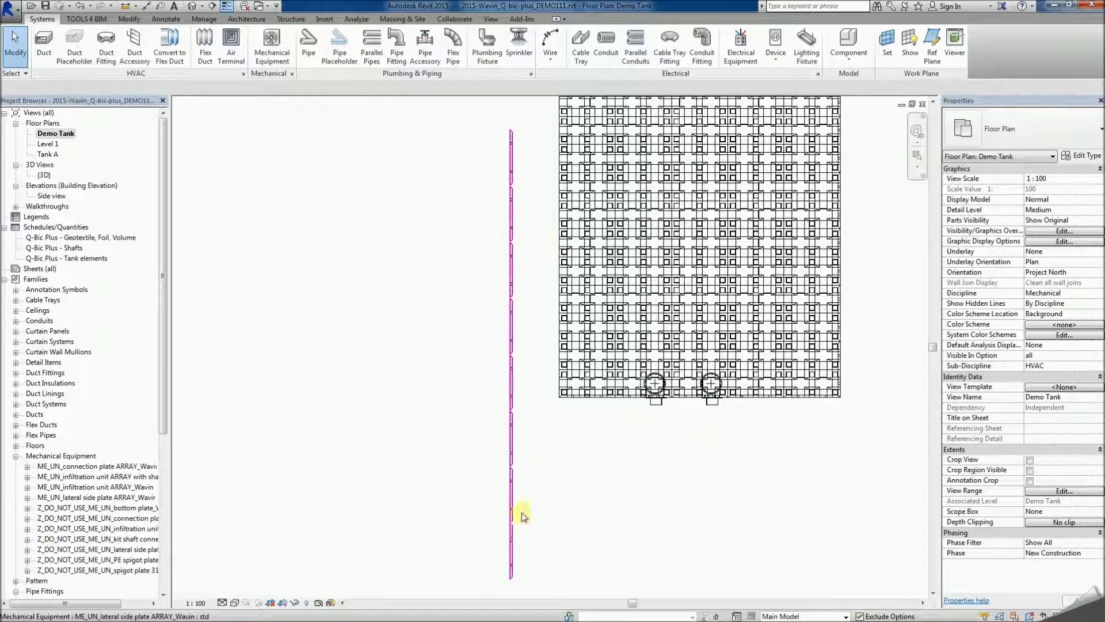
{"action": "left_click_drag", "start_coordinate": [509, 537], "coordinate": [529, 359]}
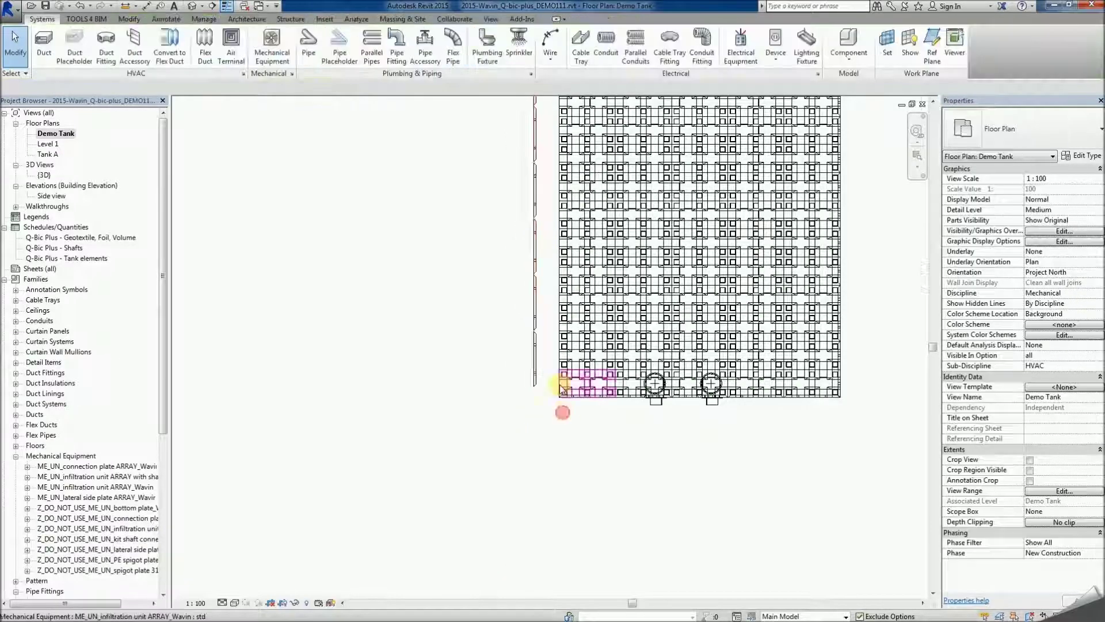
{"action": "left_click", "coordinate": [562, 409]}
{"action": "scroll", "coordinate": [562, 383], "scroll_direction": "up", "scroll_amount": 5}
{"action": "left_click_drag", "start_coordinate": [418, 336], "coordinate": [514, 368]}
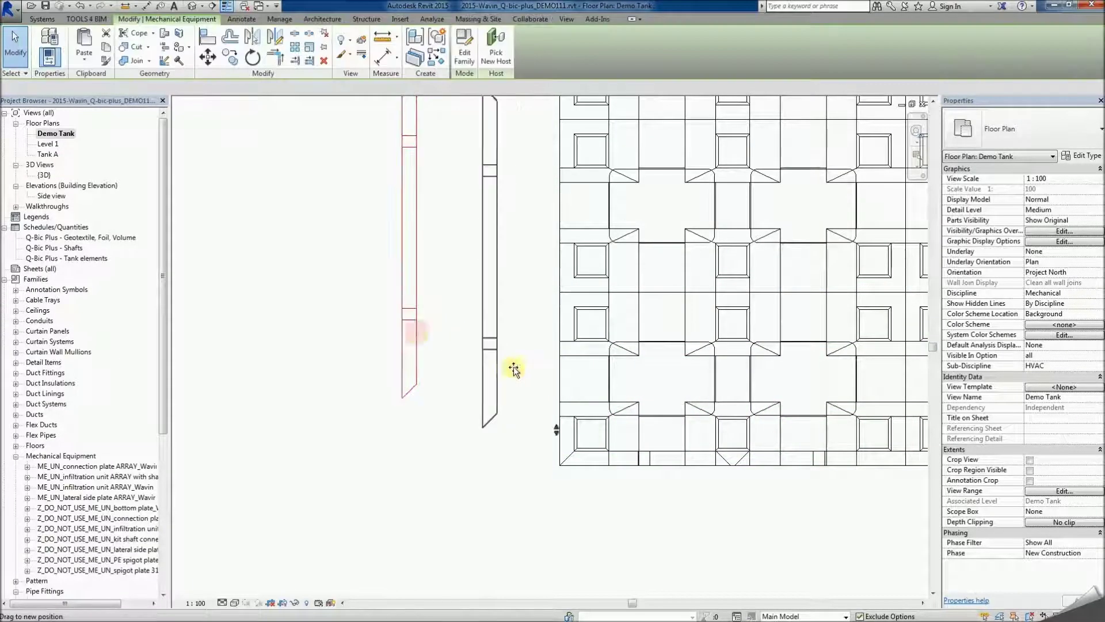
{"action": "left_click_drag", "start_coordinate": [562, 396], "coordinate": [575, 397]}
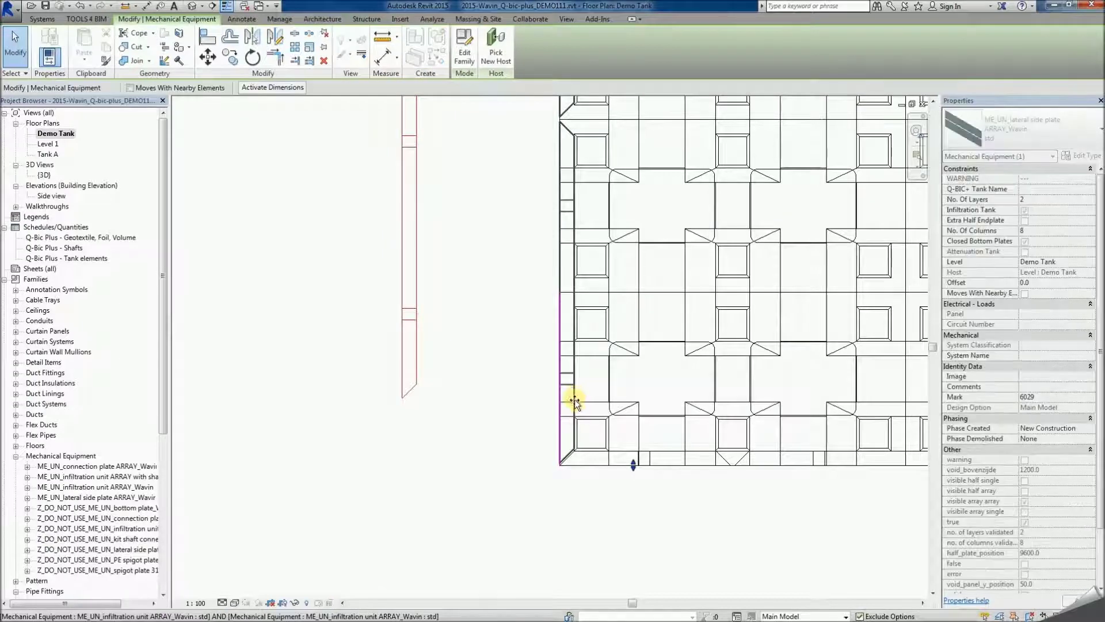
{"action": "left_click", "coordinate": [439, 414]}
Move the horizontal four-column side plate onto the tank's top edge, aligned with the top-left corner.
{"action": "scroll", "coordinate": [438, 419], "scroll_direction": "down", "scroll_amount": 5}
{"action": "scroll", "coordinate": [431, 322], "scroll_direction": "down", "scroll_amount": 3}
{"action": "middle_click_drag", "start_coordinate": [424, 227], "coordinate": [483, 493]}
{"action": "scroll", "coordinate": [469, 276], "scroll_direction": "up", "scroll_amount": 4}
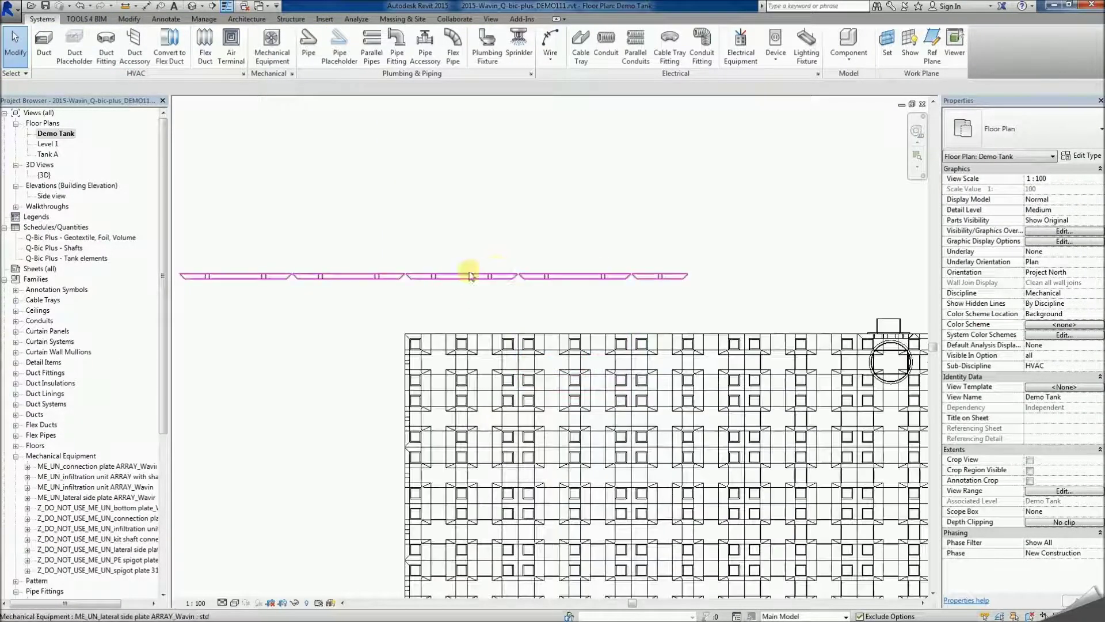
{"action": "left_click", "coordinate": [469, 276]}
{"action": "left_click_drag", "start_coordinate": [434, 276], "coordinate": [607, 317]}
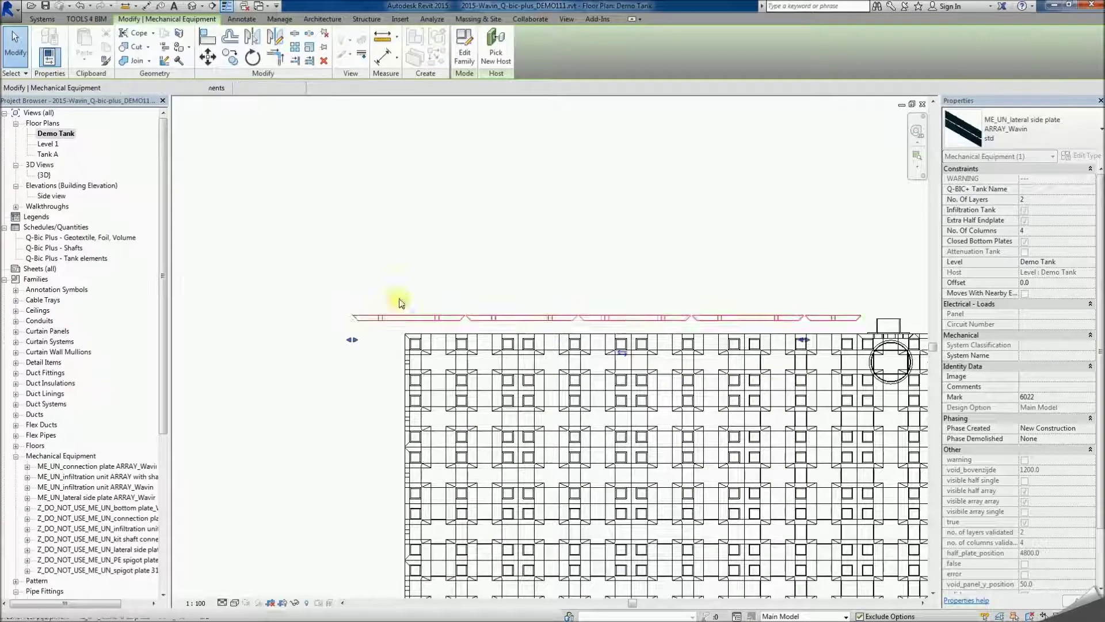
{"action": "scroll", "coordinate": [356, 303], "scroll_direction": "up", "scroll_amount": 3}
{"action": "left_click_drag", "start_coordinate": [398, 308], "coordinate": [501, 346]}
{"action": "left_click", "coordinate": [520, 238]}
{"action": "scroll", "coordinate": [502, 264], "scroll_direction": "down", "scroll_amount": 4}
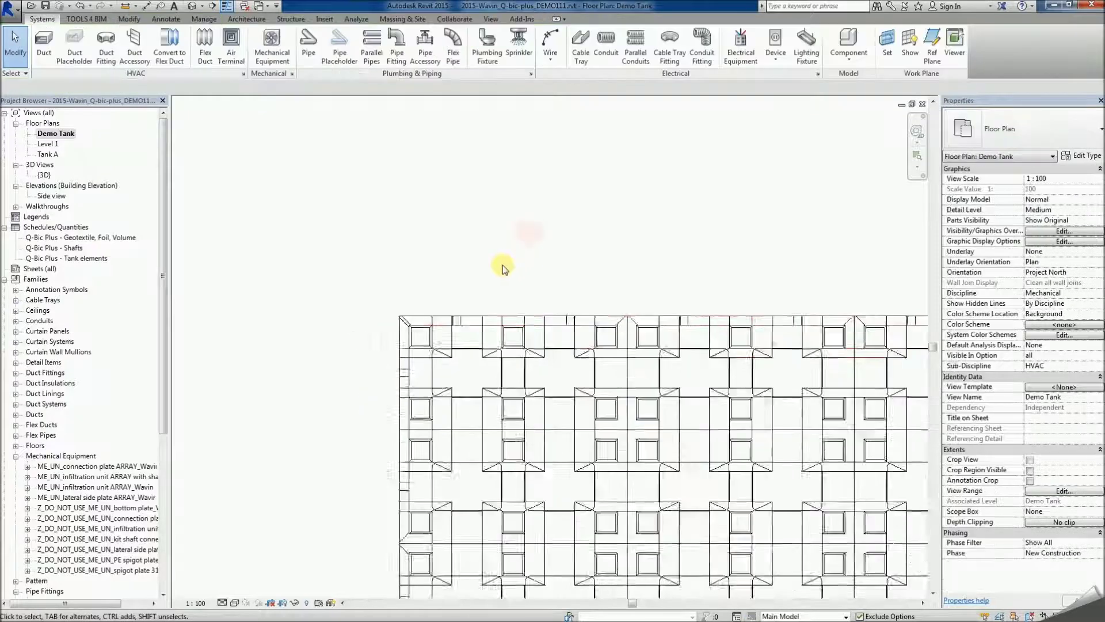
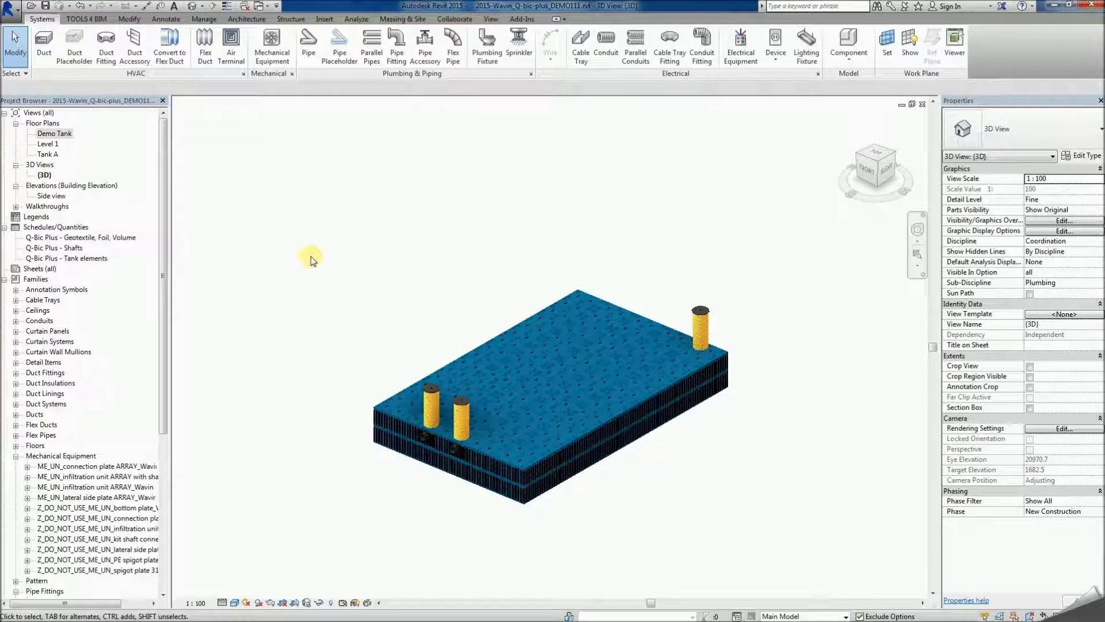
In the 3D view, assign all tank elements the tank name Demo Tank and set their number of layers to 3.
{"action": "left_click_drag", "start_coordinate": [272, 210], "coordinate": [811, 567]}
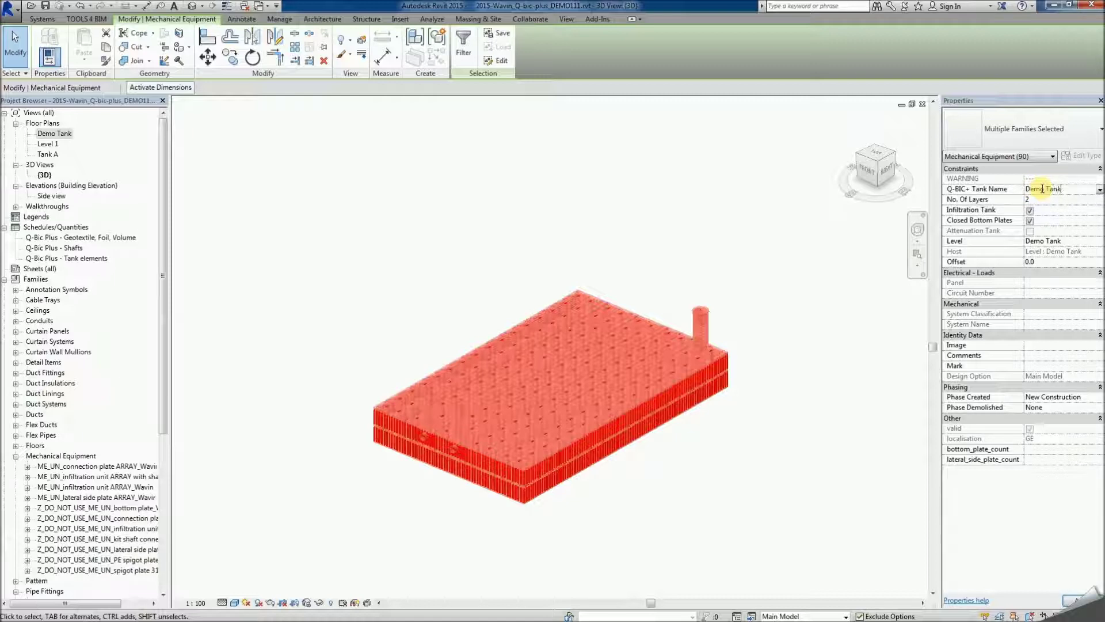
{"action": "left_click", "coordinate": [1030, 209]}
{"action": "left_click", "coordinate": [1044, 199]}
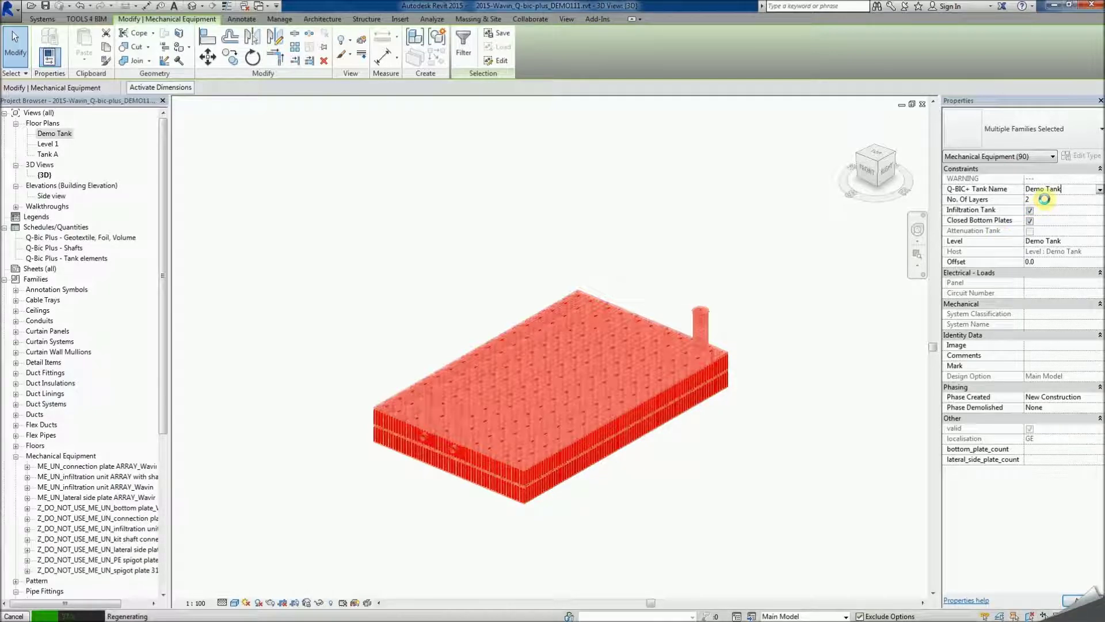
{"action": "left_click", "coordinate": [1046, 199]}
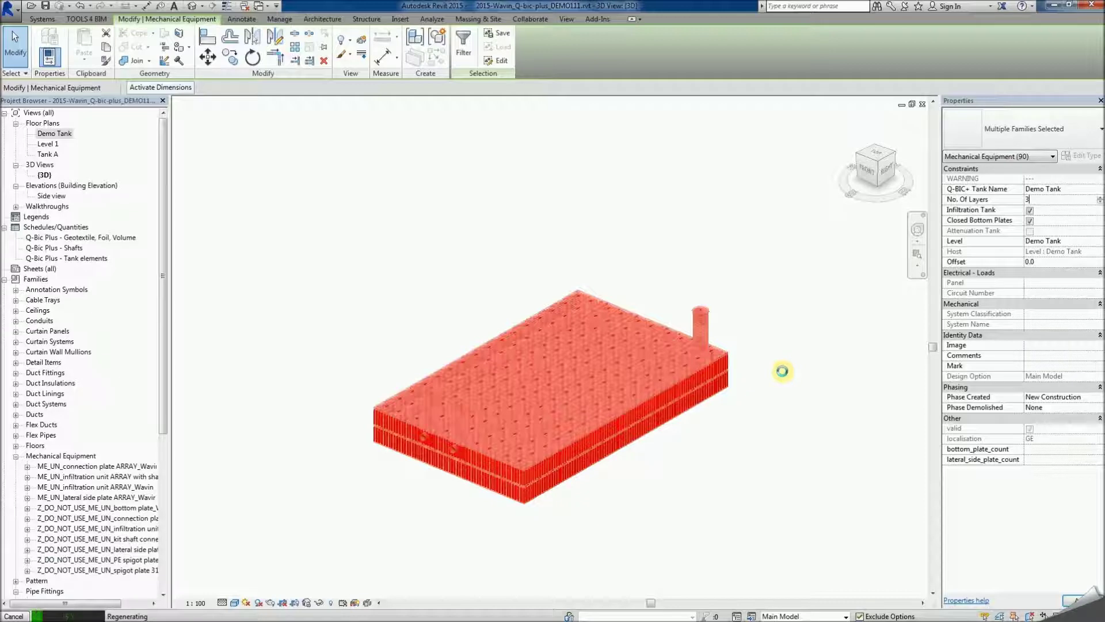
{"action": "middle_click_drag", "start_coordinate": [679, 522], "coordinate": [767, 392], "text": "shift"}
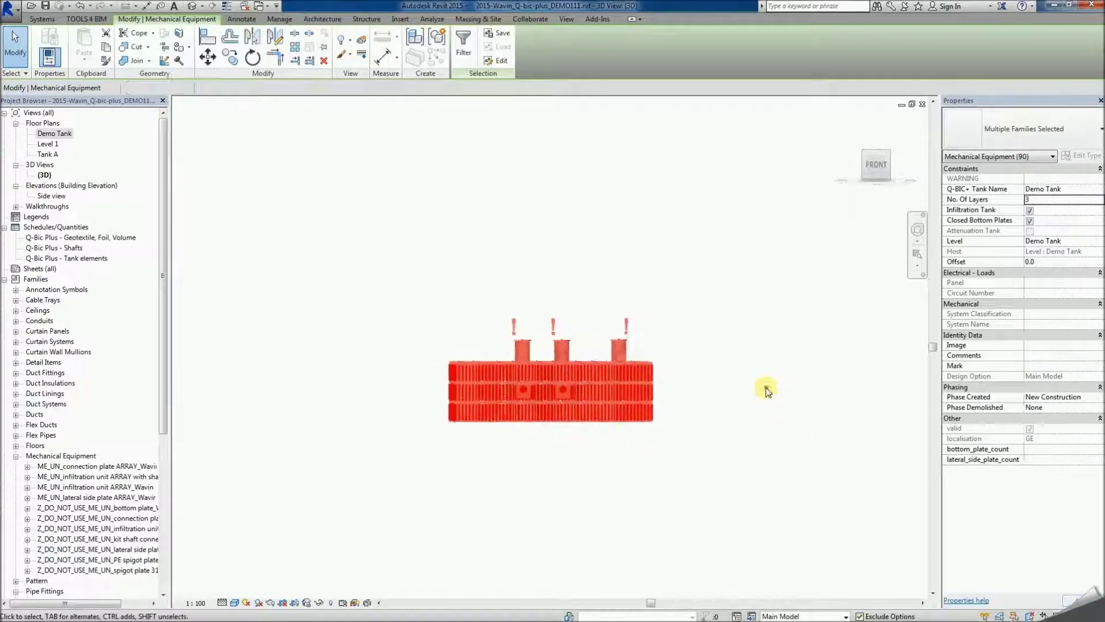
{"action": "left_click", "coordinate": [765, 390]}
Set the total height of the three shaft units to 3000.
{"action": "left_click_drag", "start_coordinate": [683, 342], "coordinate": [524, 308]}
{"action": "left_click", "coordinate": [1048, 190]}
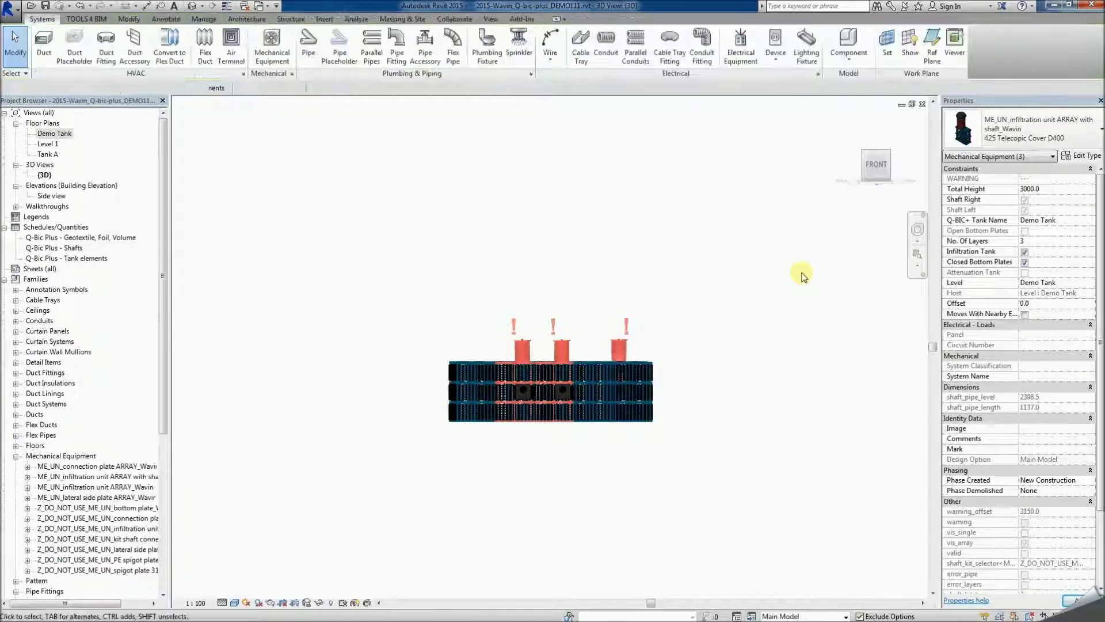
{"action": "left_click", "coordinate": [312, 231]}
Open the Side view elevation and check the shaft top against the upper level line.
{"action": "double_click", "coordinate": [51, 196]}
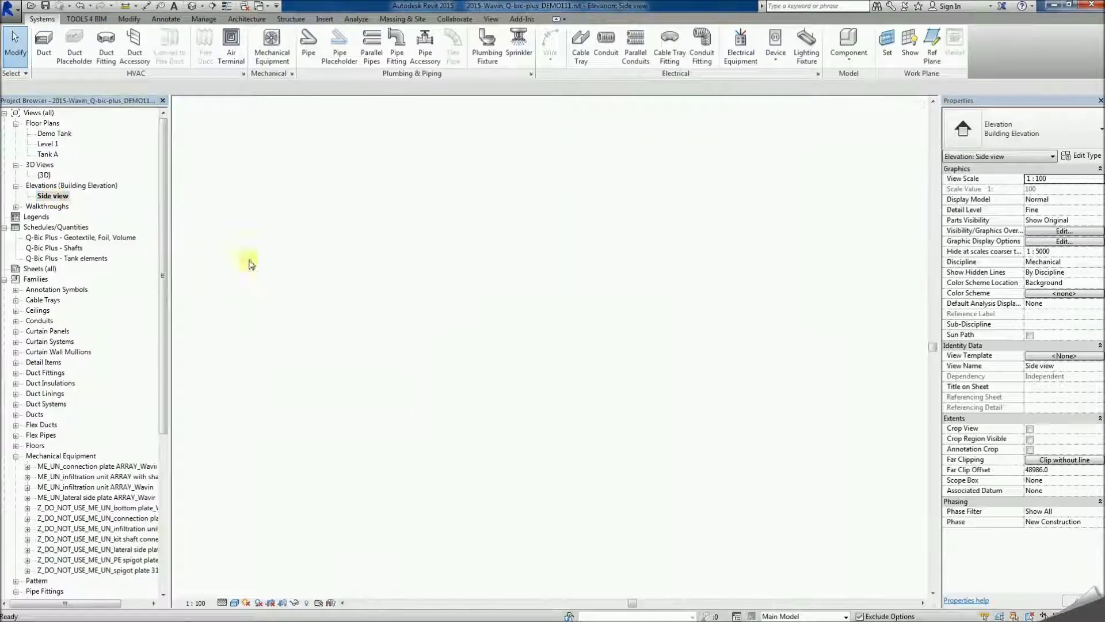
{"action": "scroll", "coordinate": [467, 347], "scroll_direction": "up", "scroll_amount": 4}
{"action": "left_click", "coordinate": [479, 337]}
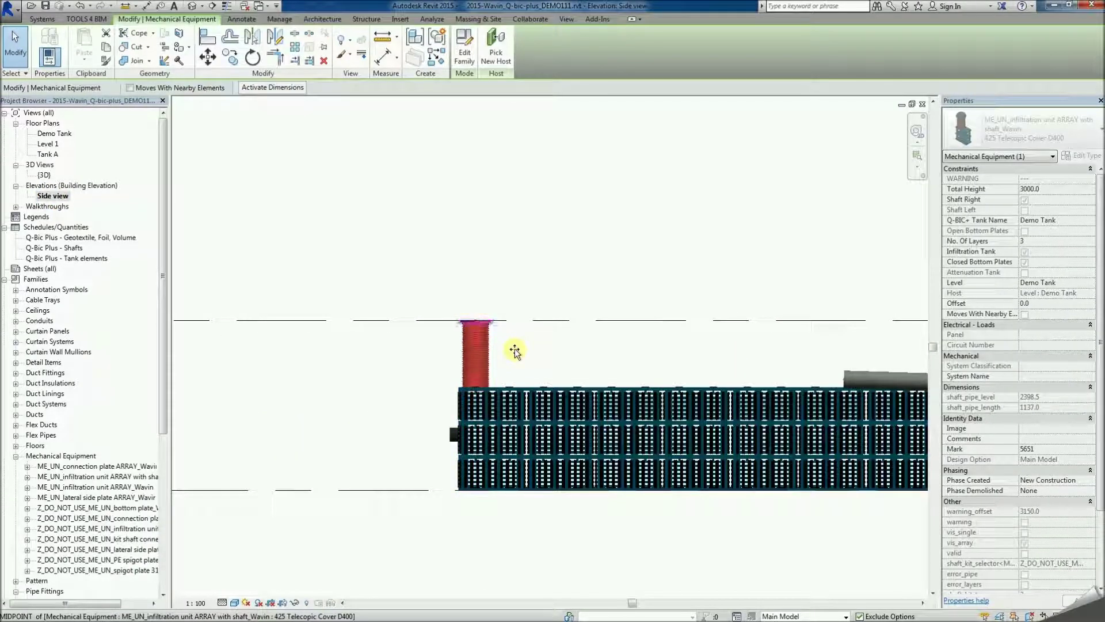
{"action": "left_click", "coordinate": [424, 364]}
{"action": "scroll", "coordinate": [424, 364], "scroll_direction": "up", "scroll_amount": 2}
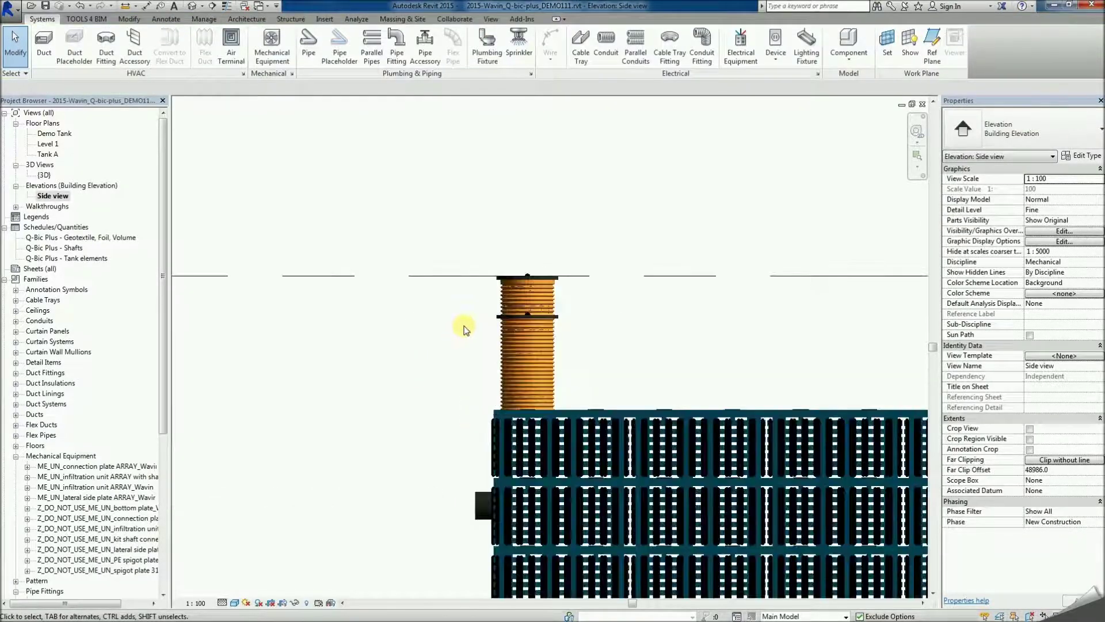
{"action": "scroll", "coordinate": [442, 355], "scroll_direction": "down", "scroll_amount": 2}
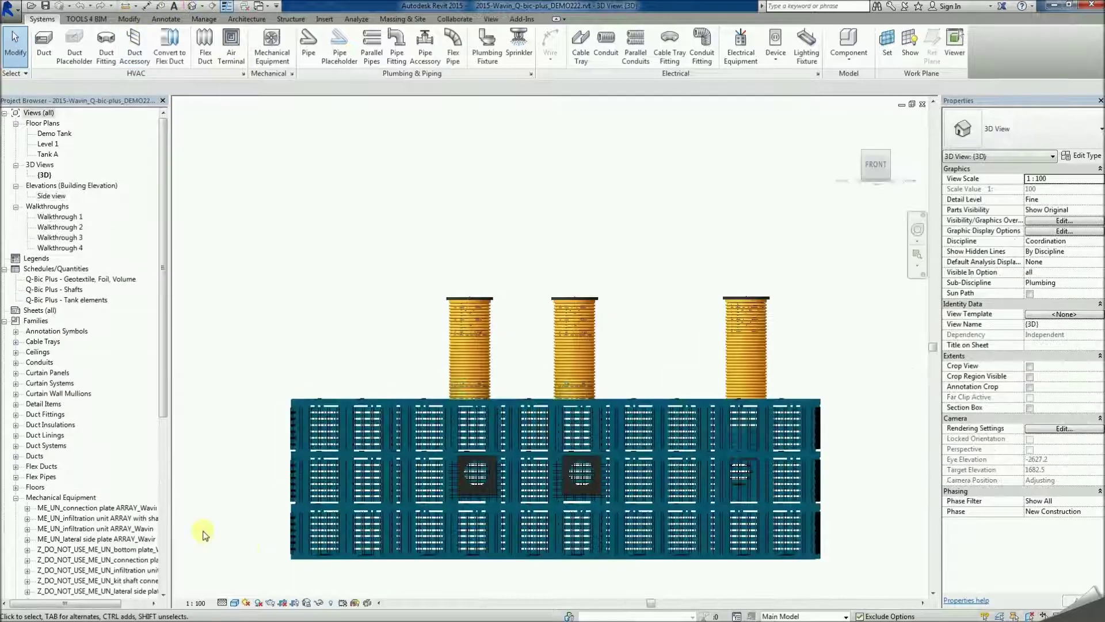
Set the connection diameter of the two front connection plates in the 3D view to 160 mm spigot (RH).
{"action": "left_click", "coordinate": [479, 527]}
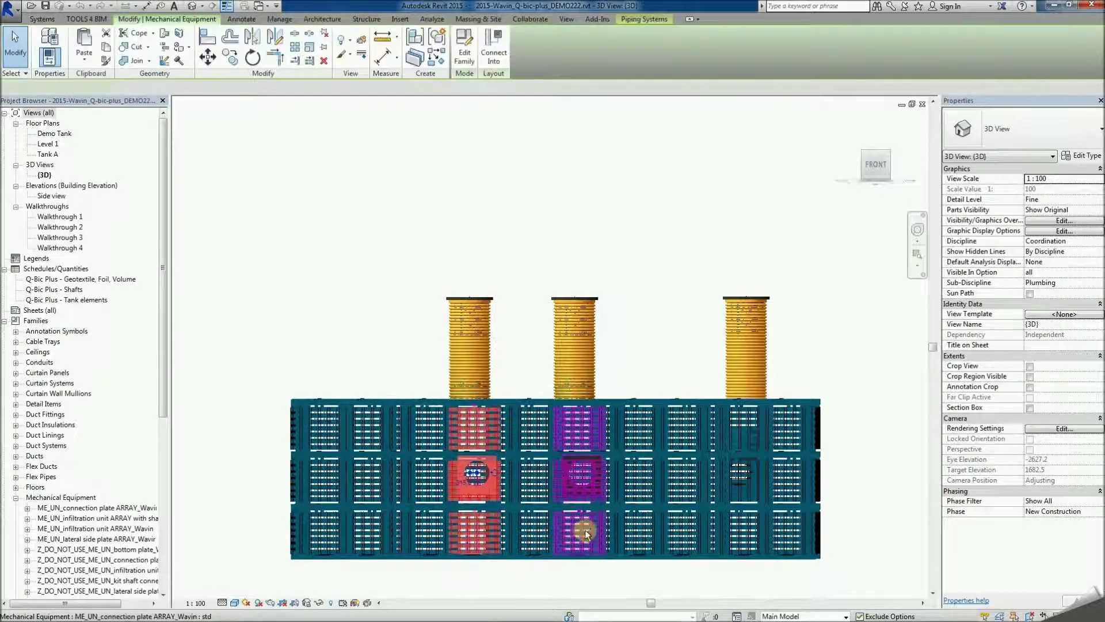
{"action": "left_click", "coordinate": [592, 529], "text": "ctrl"}
{"action": "middle_click_drag", "start_coordinate": [666, 292], "coordinate": [1091, 204], "text": "shift"}
{"action": "left_click", "coordinate": [1090, 189]}
{"action": "left_click", "coordinate": [1089, 189]}
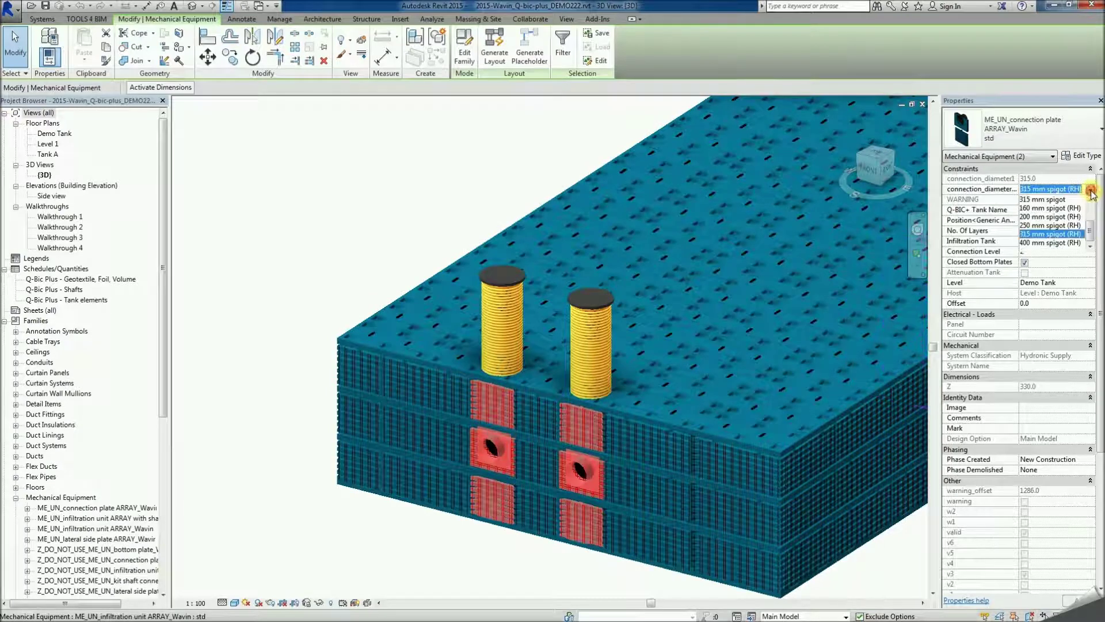
{"action": "left_click", "coordinate": [1042, 216]}
Set both selected front connection plates to connection level 1 with the Right-Up position.
{"action": "left_click", "coordinate": [1036, 251]}
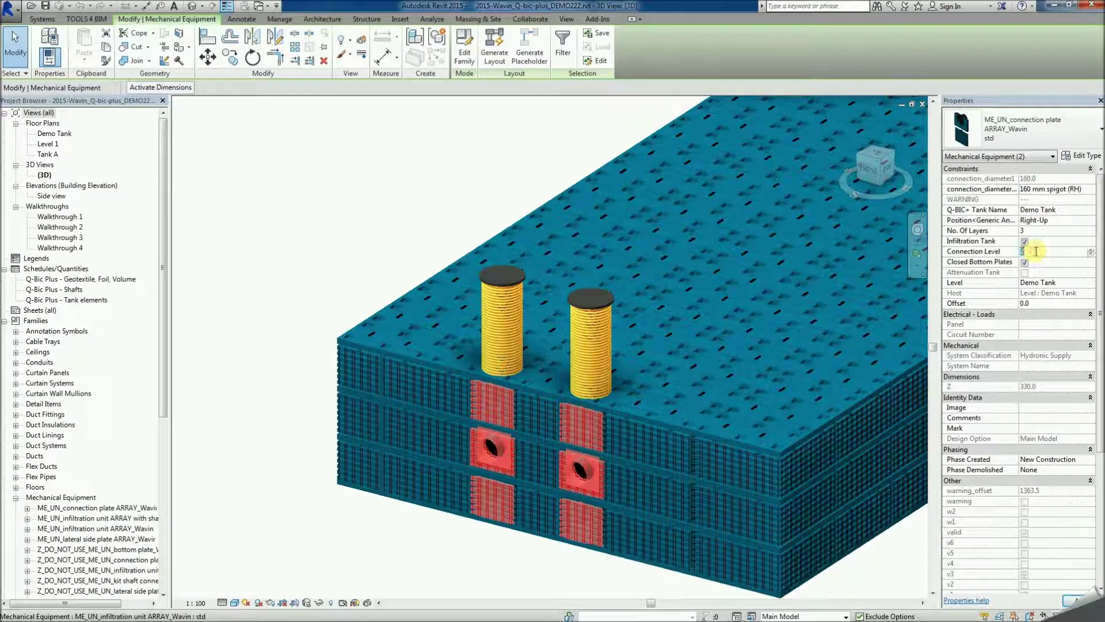
{"action": "left_click", "coordinate": [1090, 220]}
{"action": "left_click", "coordinate": [1092, 222]}
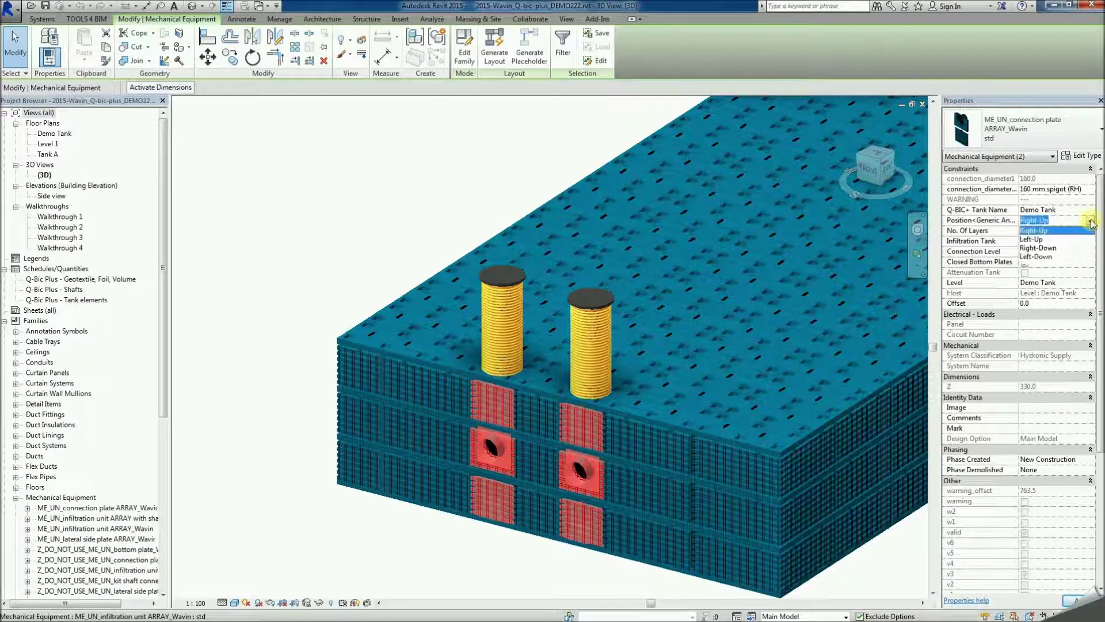
{"action": "left_click", "coordinate": [1038, 248]}
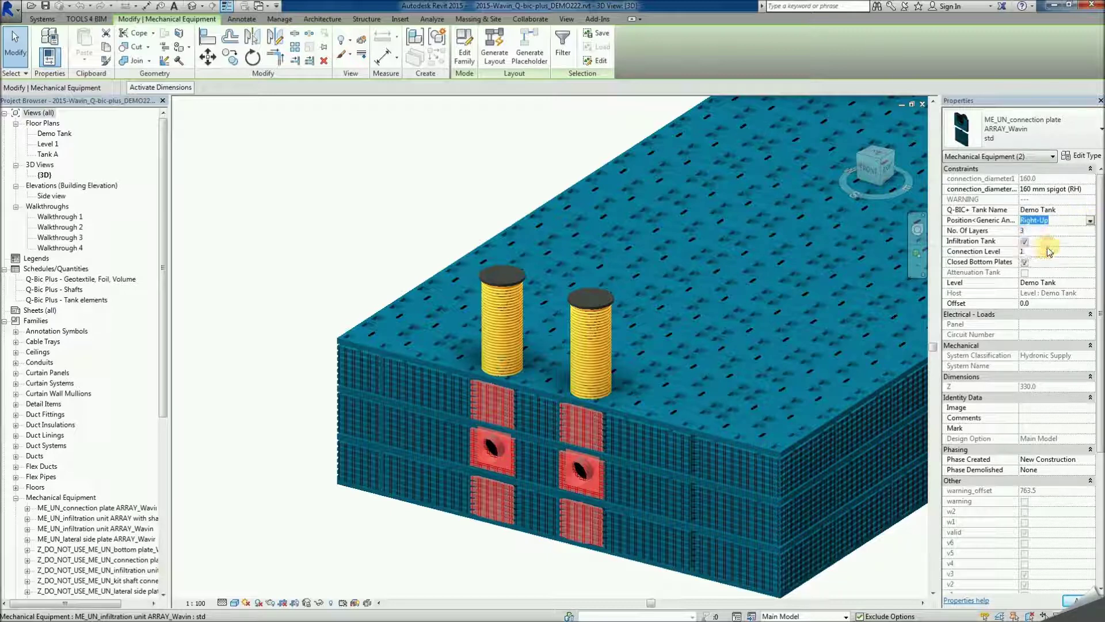
{"action": "left_click", "coordinate": [377, 237]}
Set the connection level of the single connection plate on the tank's back side to 3.
{"action": "scroll", "coordinate": [376, 237], "scroll_direction": "down", "scroll_amount": 5}
{"action": "middle_click_drag", "start_coordinate": [764, 320], "coordinate": [439, 363], "text": "shift"}
{"action": "scroll", "coordinate": [478, 501], "scroll_direction": "up", "scroll_amount": 5}
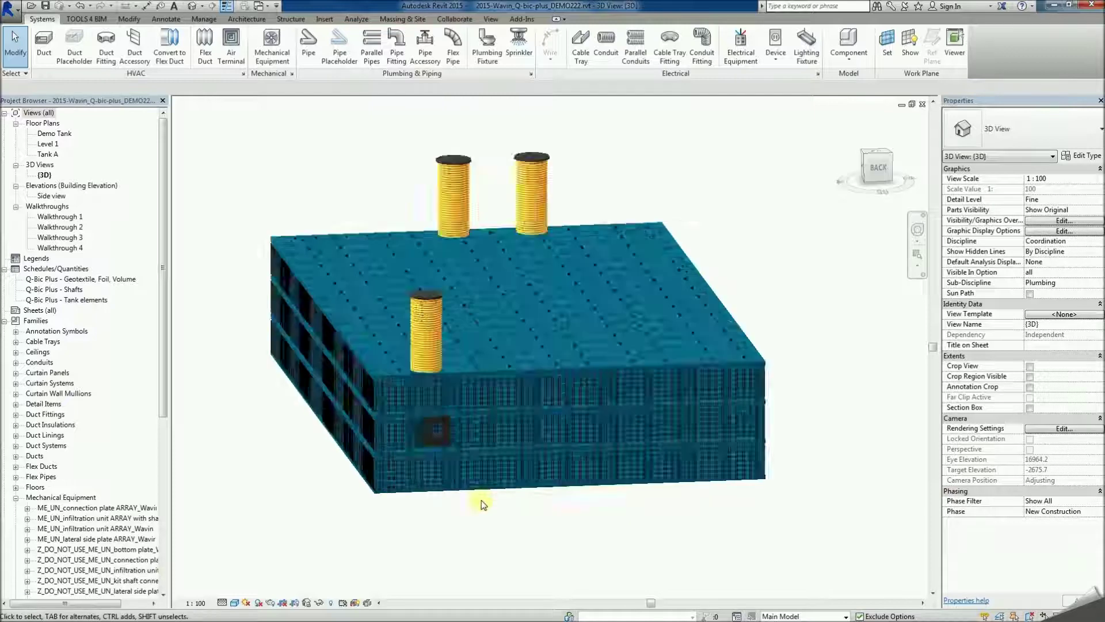
{"action": "left_click", "coordinate": [452, 481]}
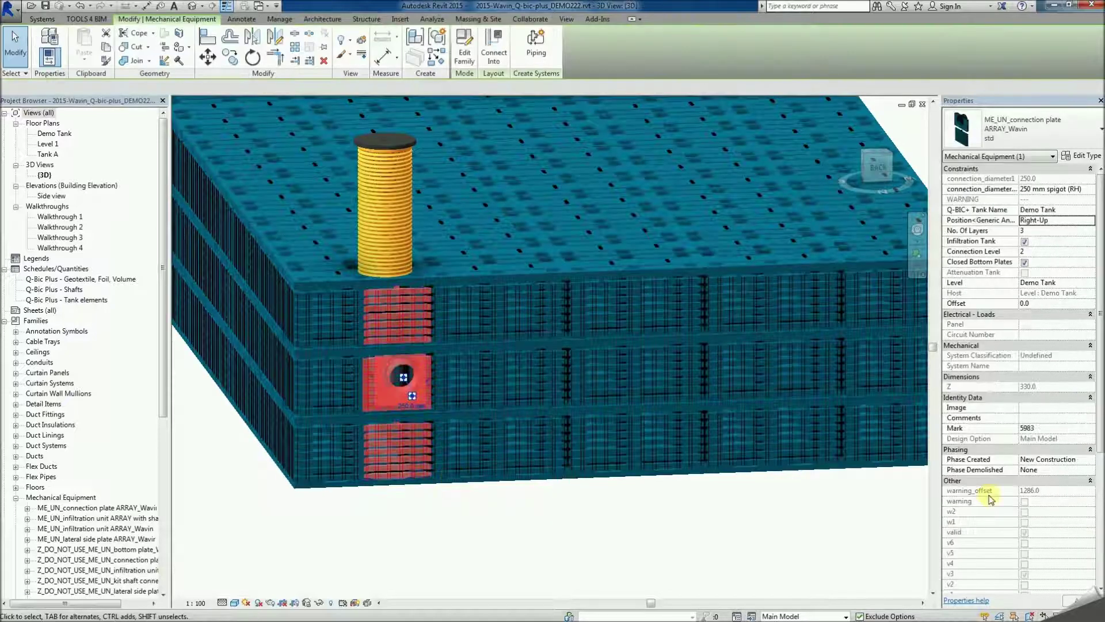
{"action": "left_click", "coordinate": [1034, 254]}
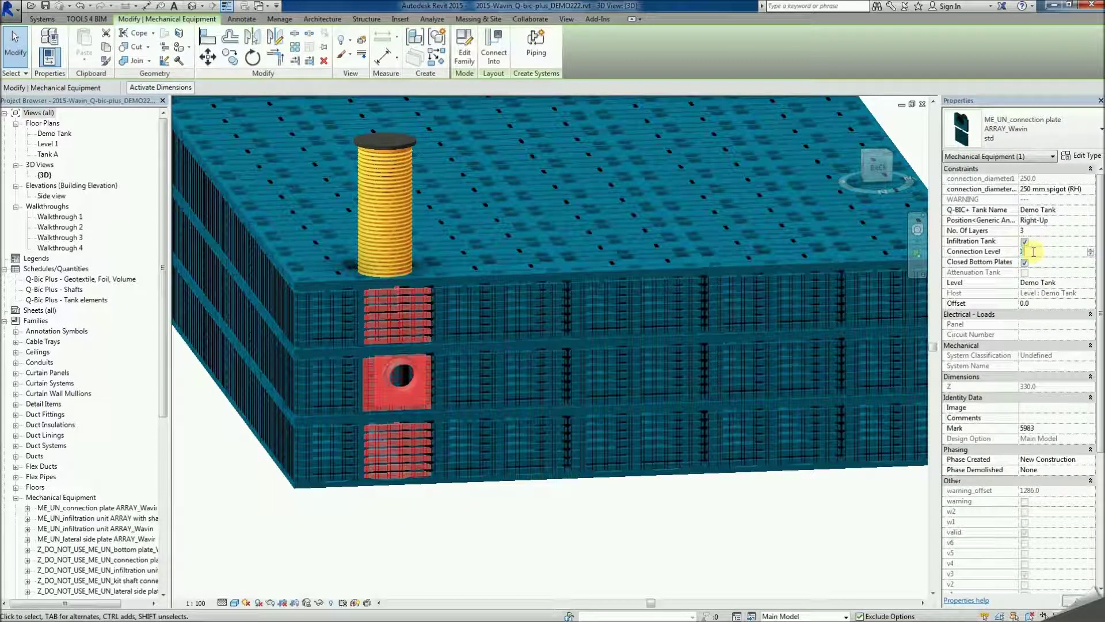
{"action": "left_click", "coordinate": [685, 509]}
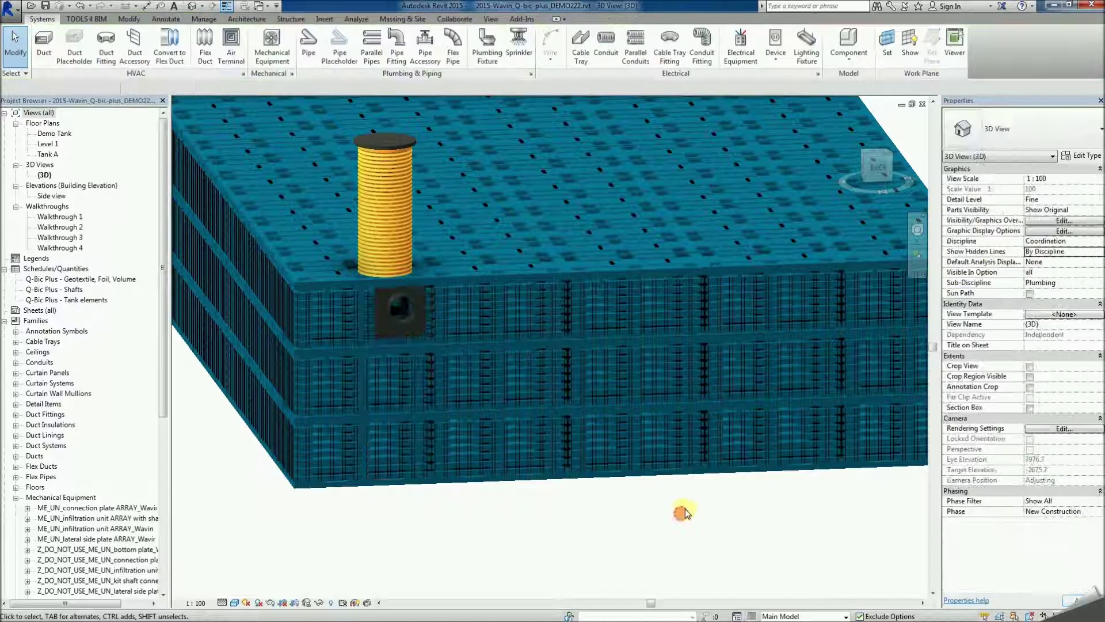
{"action": "scroll", "coordinate": [685, 509], "scroll_direction": "down", "scroll_amount": 5}
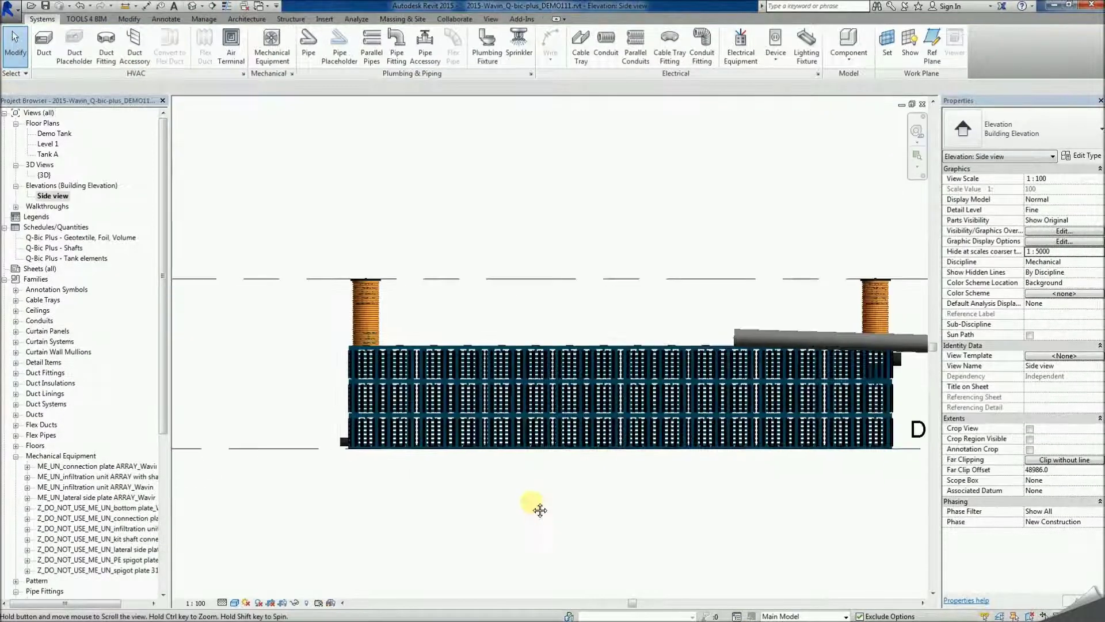
Try lowering the Demo Tank level to about -5434 in the Side view elevation, and undo the move.
{"action": "scroll", "coordinate": [449, 495], "scroll_direction": "down", "scroll_amount": 3}
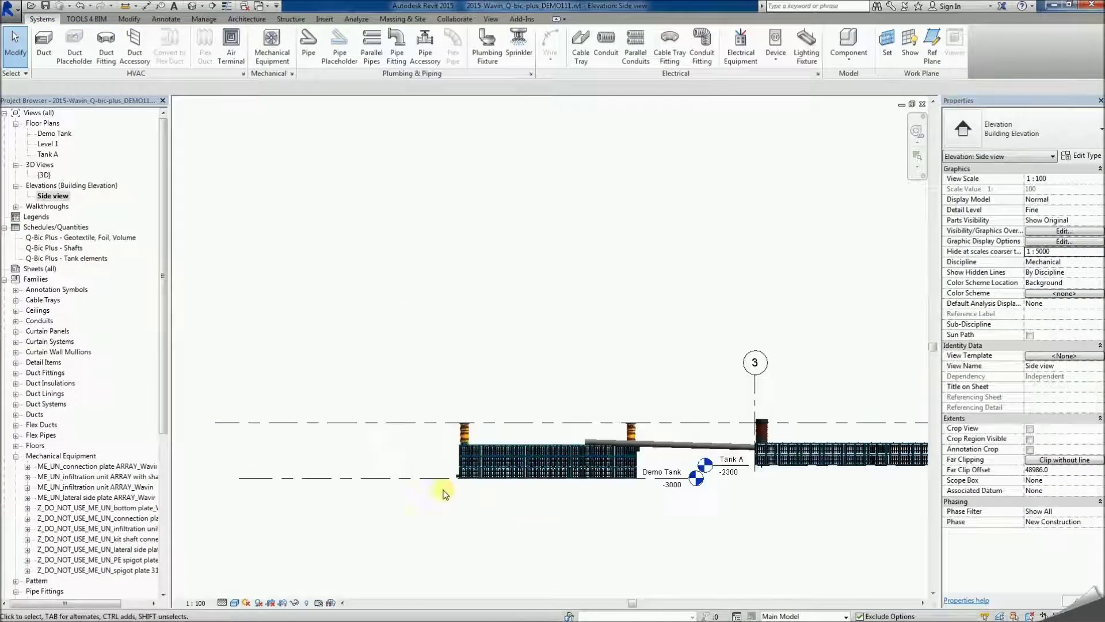
{"action": "left_click", "coordinate": [369, 479]}
{"action": "left_click_drag", "start_coordinate": [383, 478], "coordinate": [787, 545]}
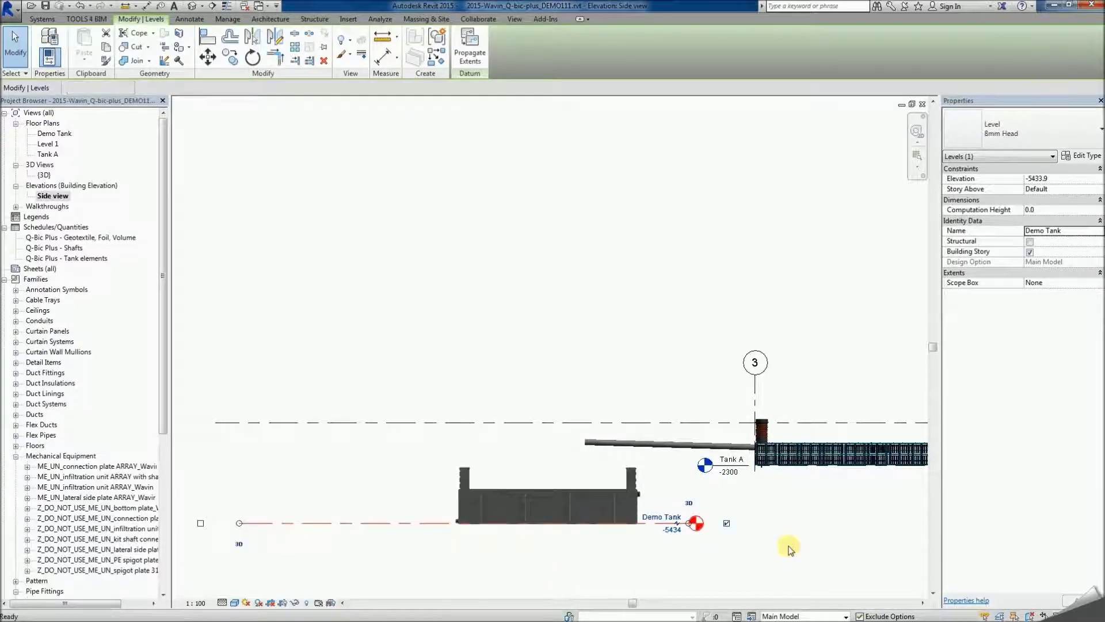
{"action": "key", "text": "ctrl+z"}
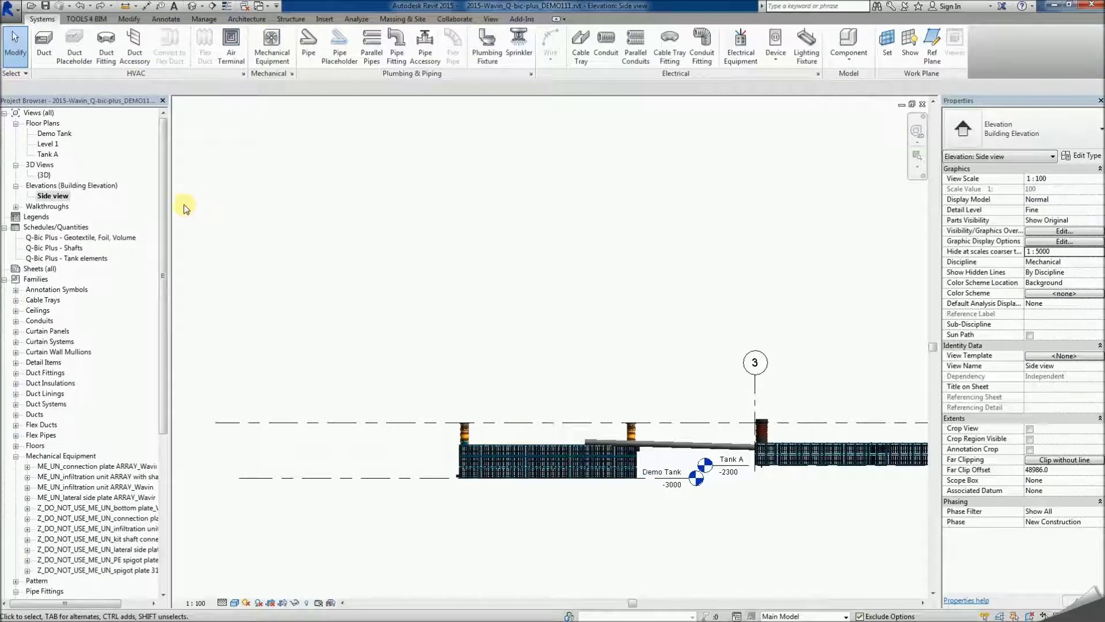
In the 3D view, draw a straight pipe outward from the 160 mm connector of the left front connection plate.
{"action": "left_click", "coordinate": [194, 8]}
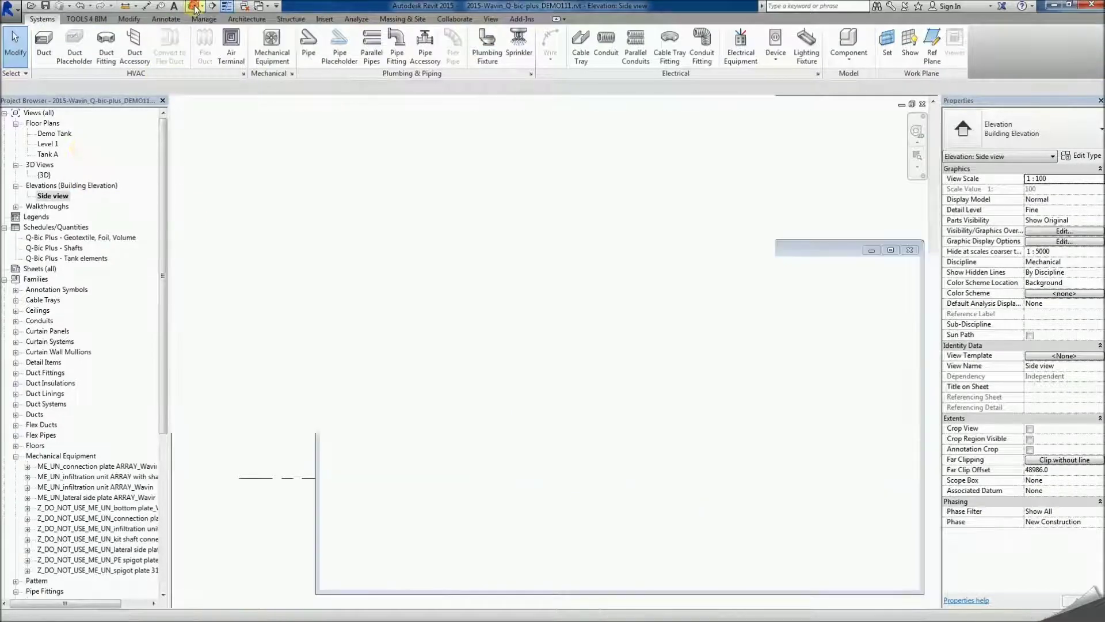
{"action": "scroll", "coordinate": [561, 374], "scroll_direction": "up", "scroll_amount": 5}
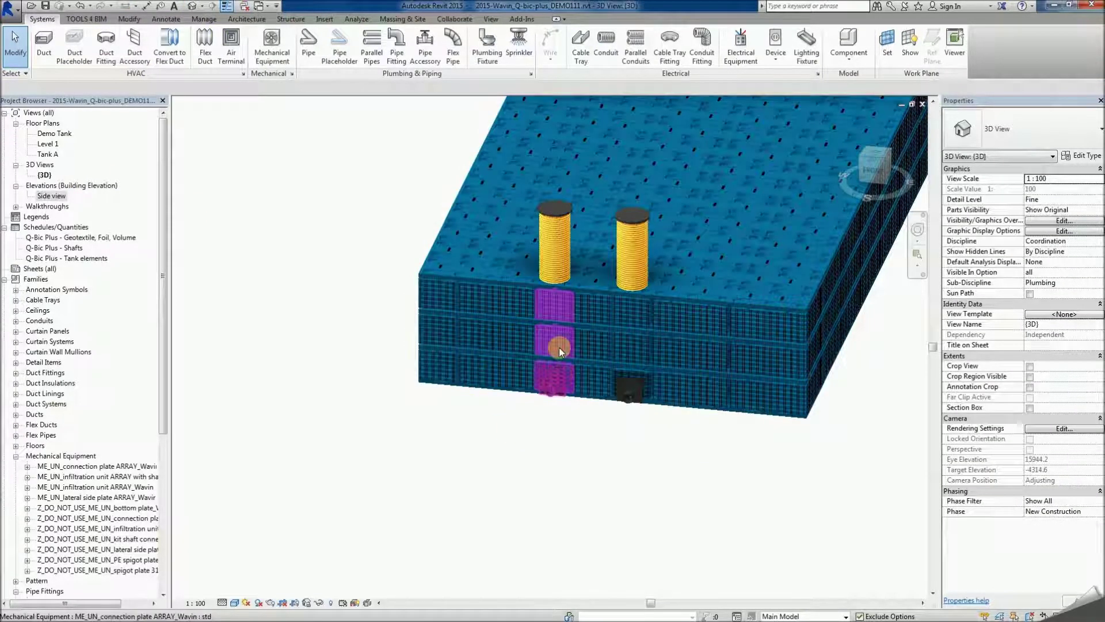
{"action": "left_click", "coordinate": [560, 346]}
{"action": "right_click", "coordinate": [543, 410]}
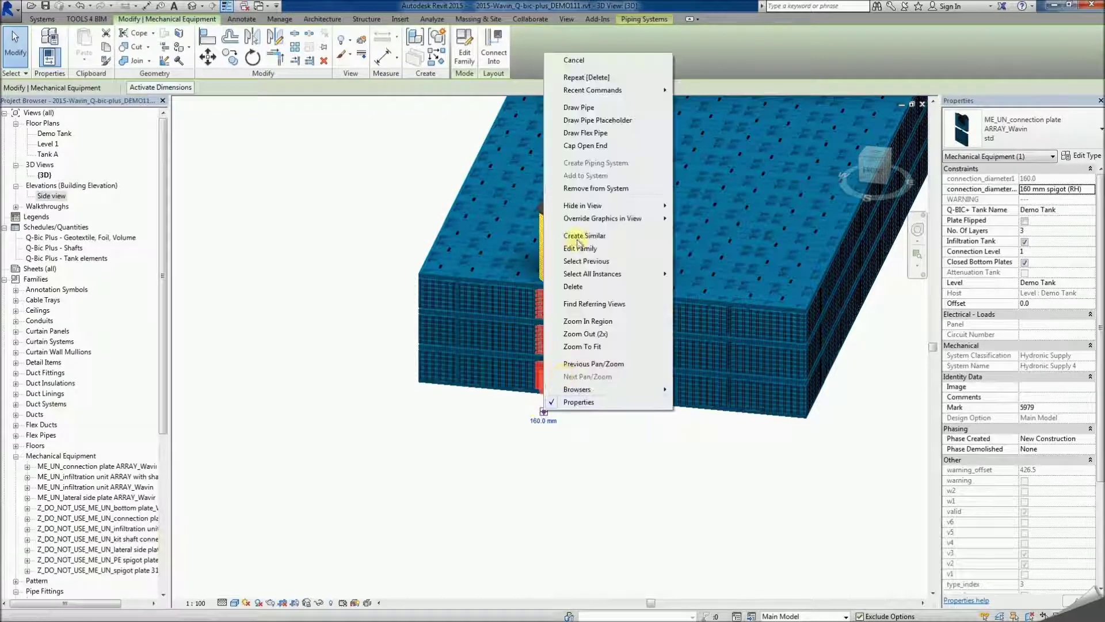
{"action": "left_click", "coordinate": [578, 108]}
{"action": "left_click", "coordinate": [471, 555]}
{"action": "key", "text": "Escape"}
{"action": "key", "text": "Escape"}
Draw a straight pipe outward from the 160 mm connector of the right front connection plate, parallel to the existing pipe.
{"action": "left_click", "coordinate": [647, 345]}
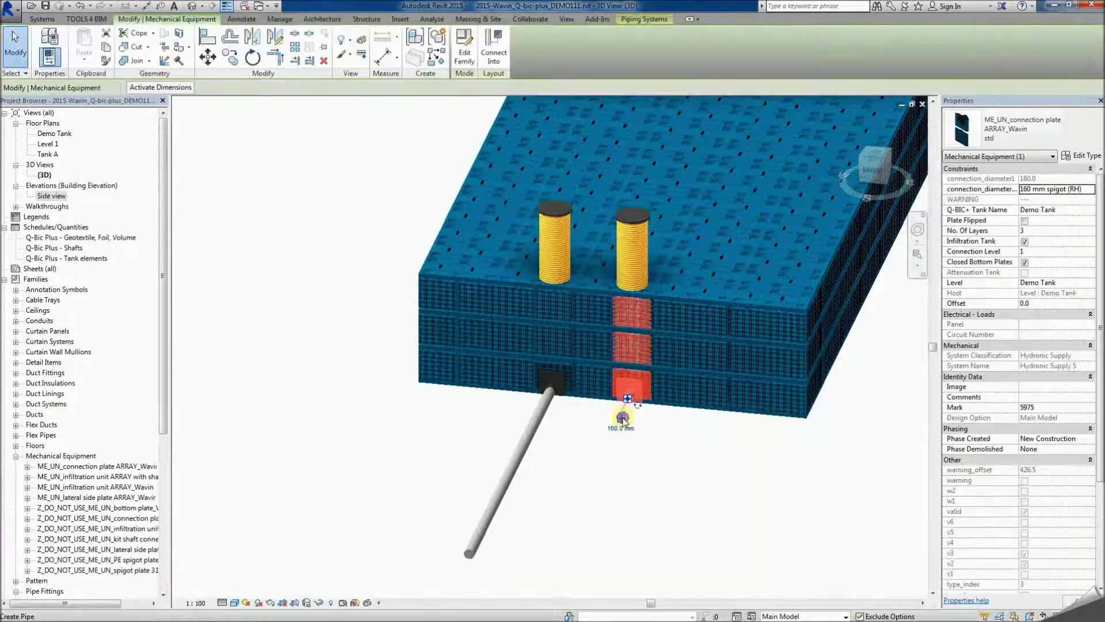
{"action": "right_click", "coordinate": [624, 419]}
{"action": "left_click", "coordinate": [667, 114]}
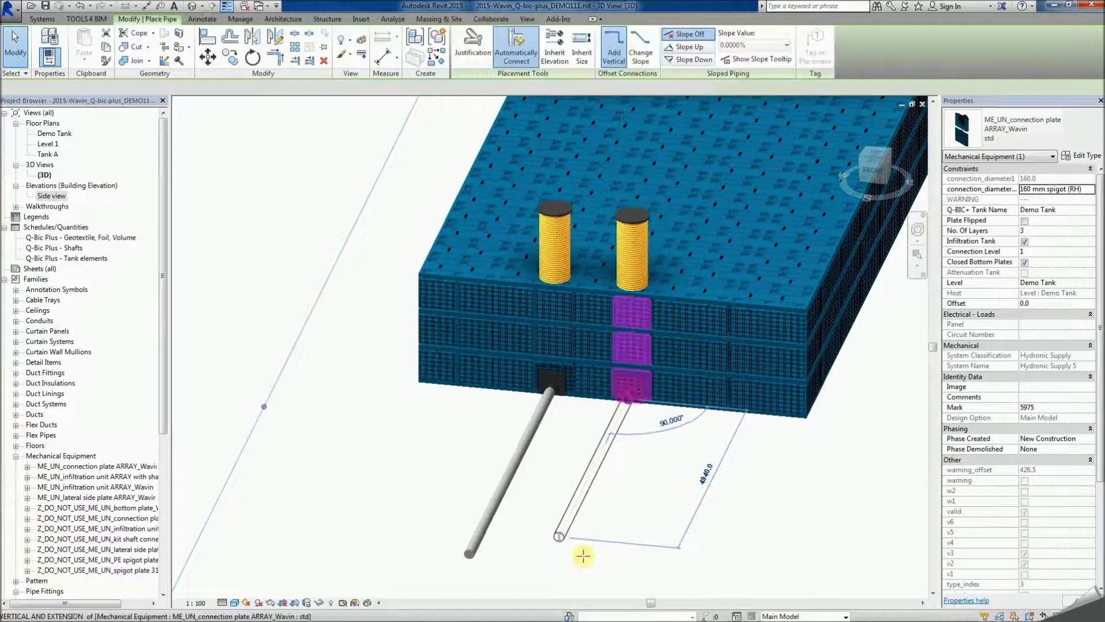
{"action": "left_click", "coordinate": [534, 586]}
{"action": "key", "text": "Escape"}
{"action": "key", "text": "Escape"}
{"action": "scroll", "coordinate": [705, 518], "scroll_direction": "down", "scroll_amount": 3}
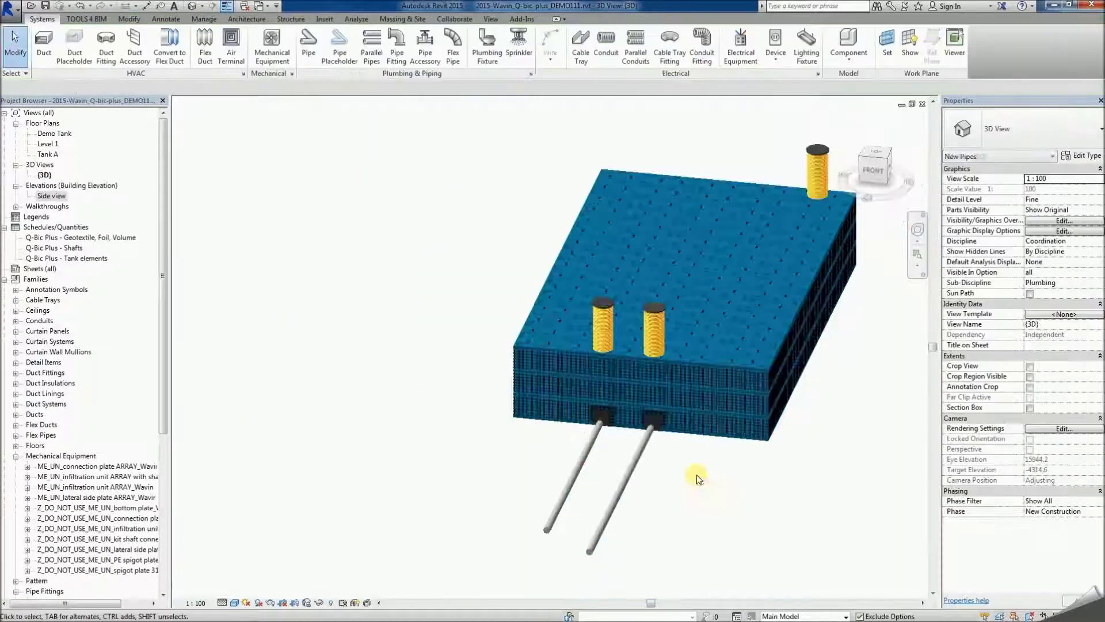
Set the Total Height of the left front infiltration unit with shaft to 2500.
{"action": "scroll", "coordinate": [746, 492], "scroll_direction": "up", "scroll_amount": 4}
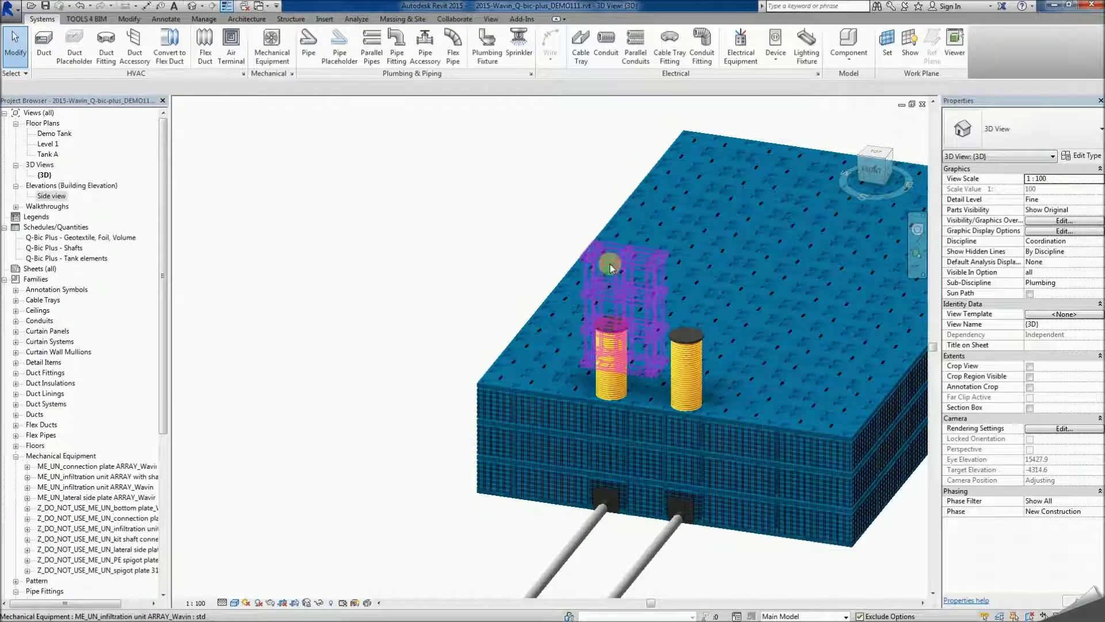
{"action": "left_click", "coordinate": [596, 397]}
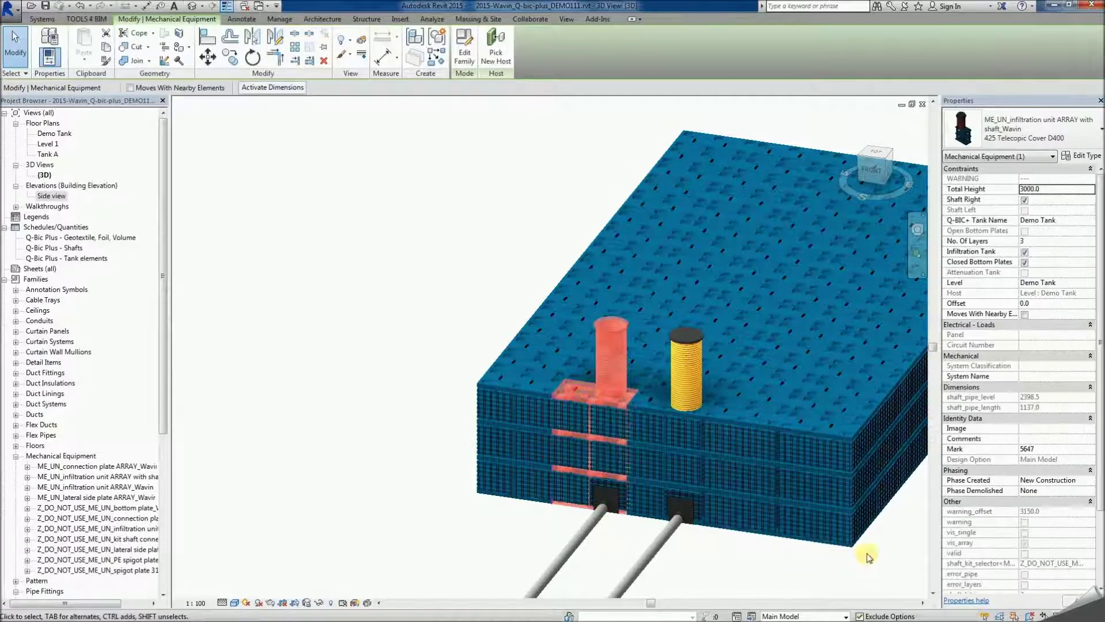
{"action": "left_click", "coordinate": [1049, 189]}
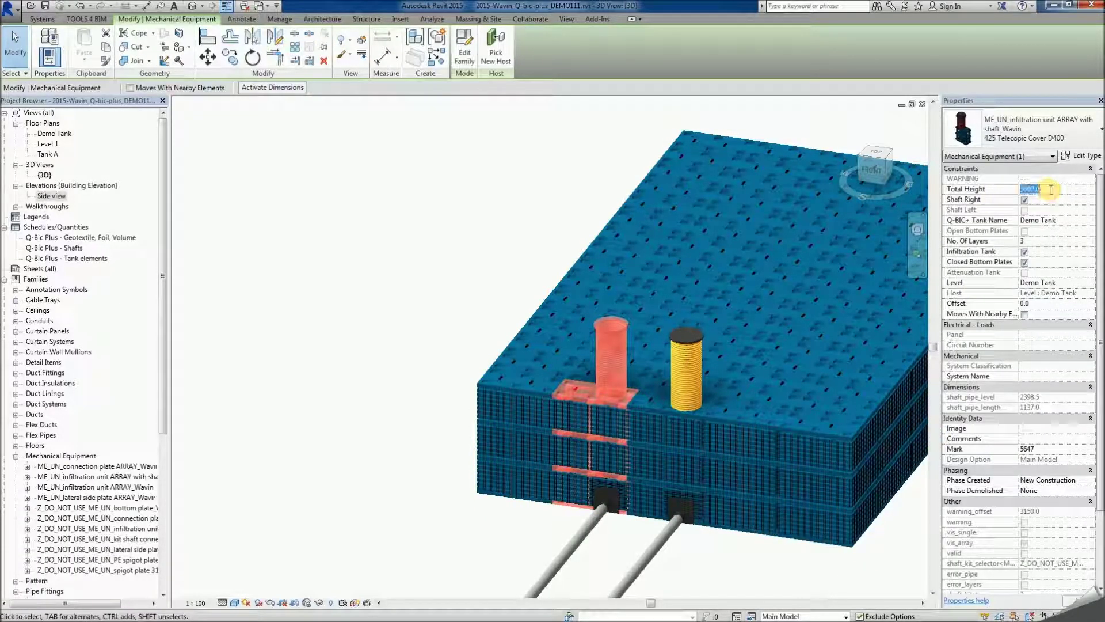
{"action": "type", "text": "2500"}
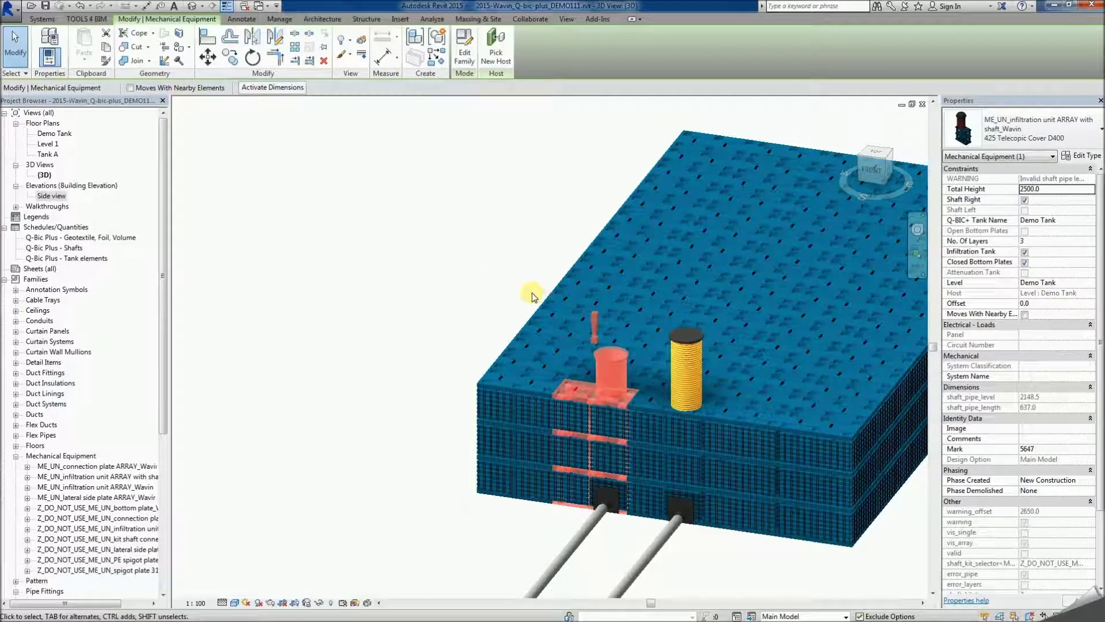
{"action": "left_click", "coordinate": [526, 537]}
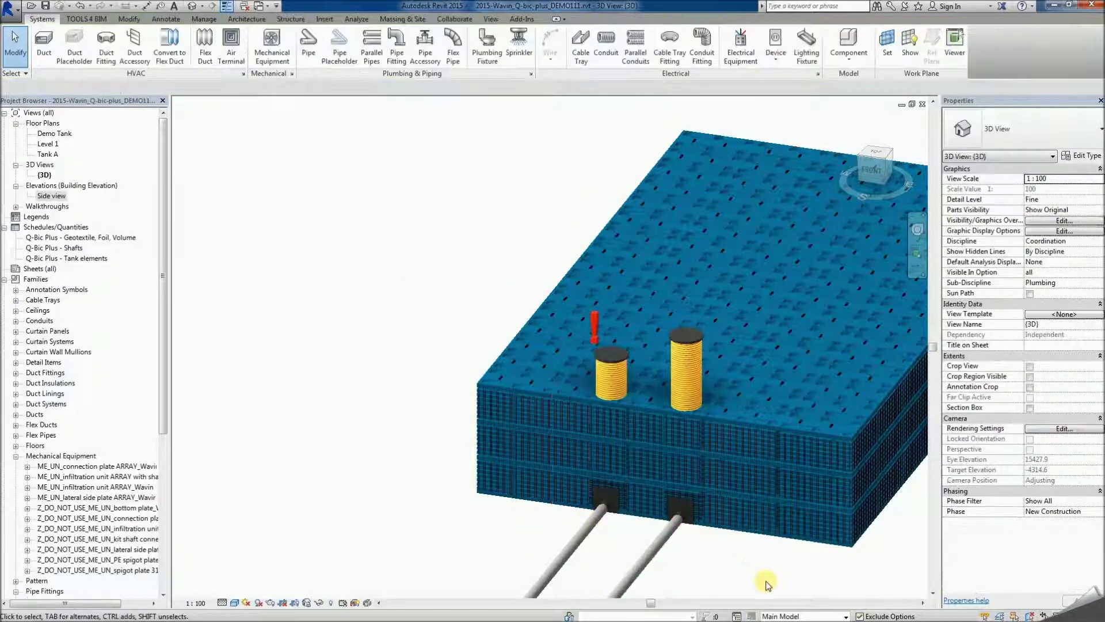
Turn off the Infiltration Tank option for the right front infiltration unit with shaft.
{"action": "left_click", "coordinate": [697, 369]}
{"action": "middle_click_drag", "start_coordinate": [802, 557], "coordinate": [727, 552]}
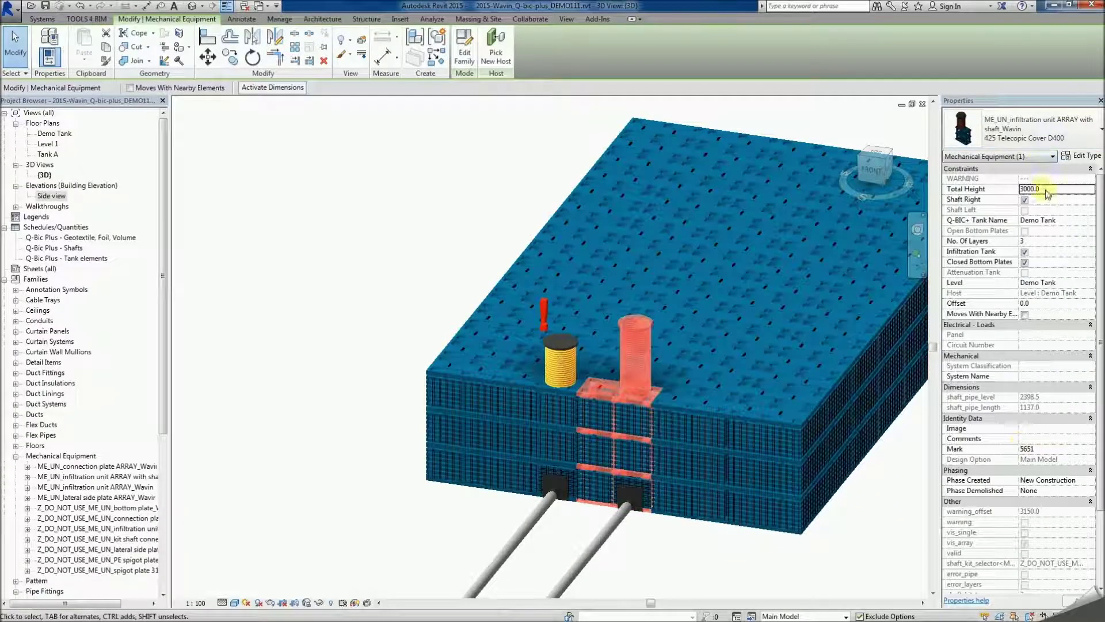
{"action": "left_click", "coordinate": [1026, 254]}
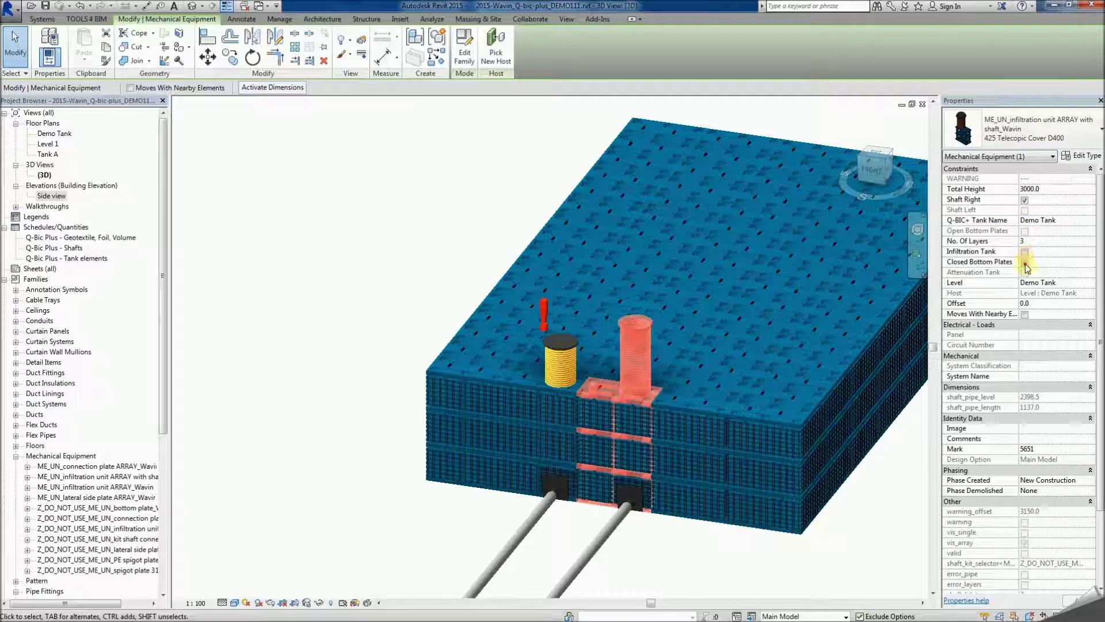
{"action": "left_click", "coordinate": [844, 528]}
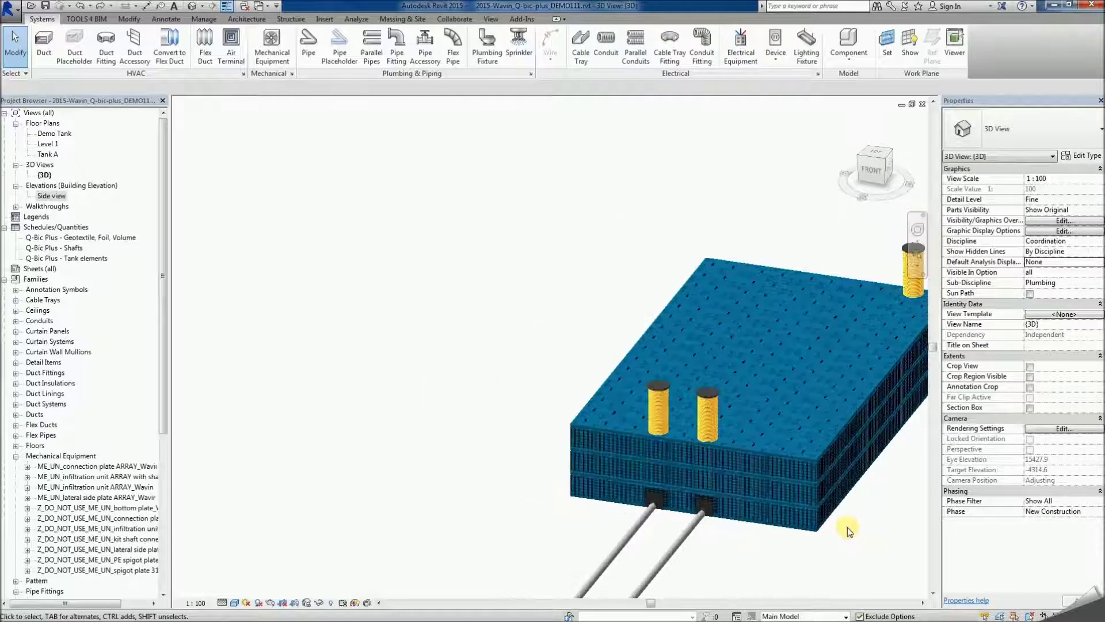
Try to set the number of layers to 5 for all the Demo Tank's mechanical equipment, and cancel the change.
{"action": "middle_click_drag", "start_coordinate": [851, 532], "coordinate": [723, 505], "text": "shift"}
{"action": "left_click_drag", "start_coordinate": [379, 168], "coordinate": [831, 518]}
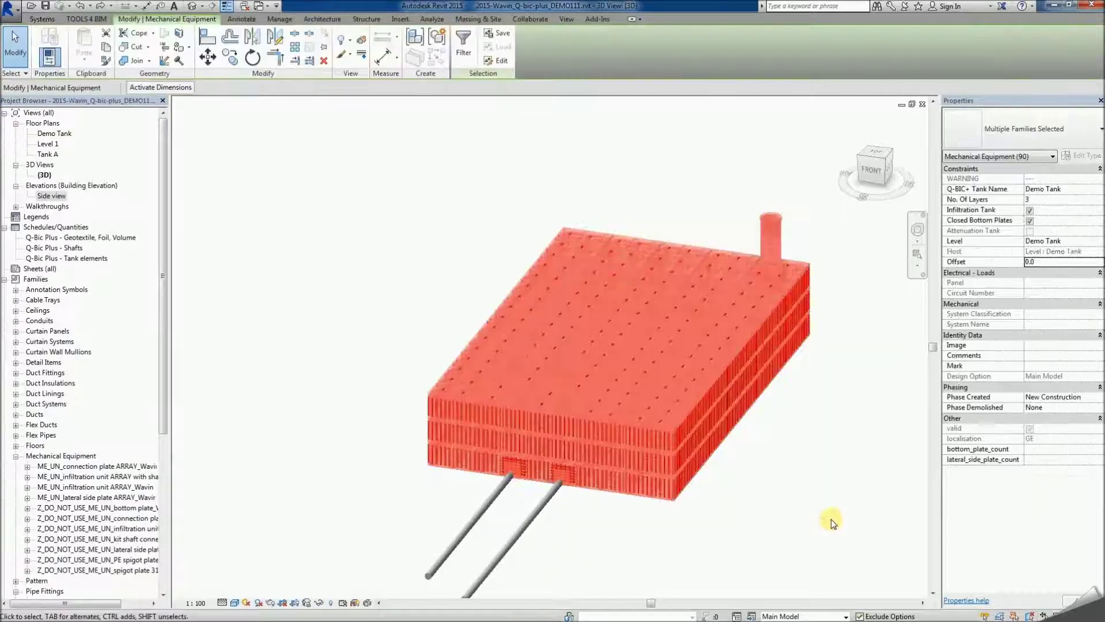
{"action": "left_click", "coordinate": [1046, 201]}
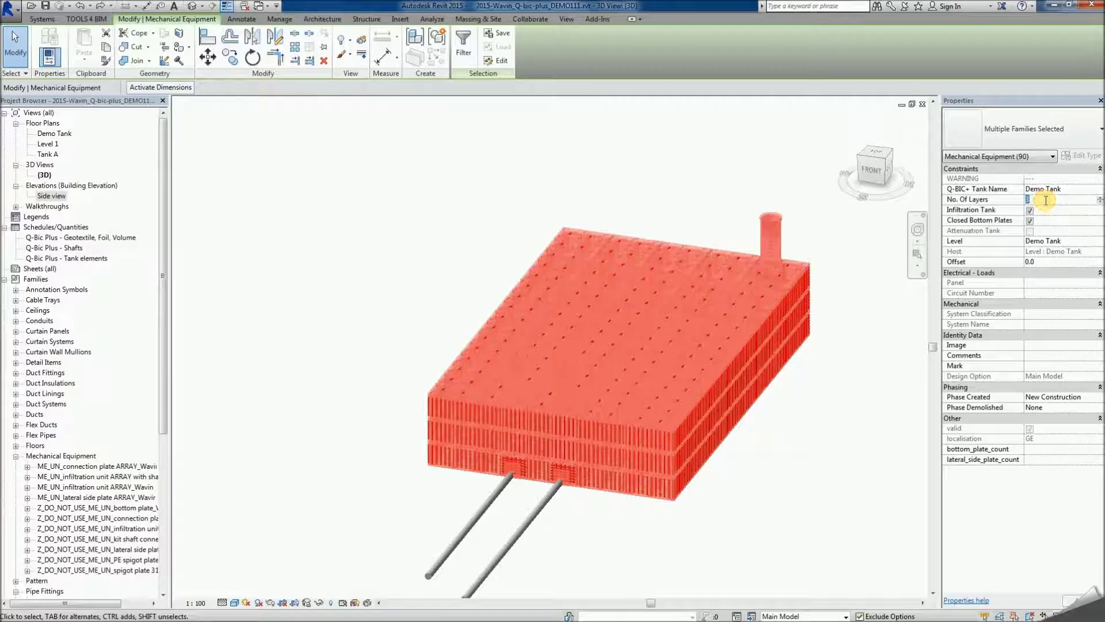
{"action": "type", "text": "5"}
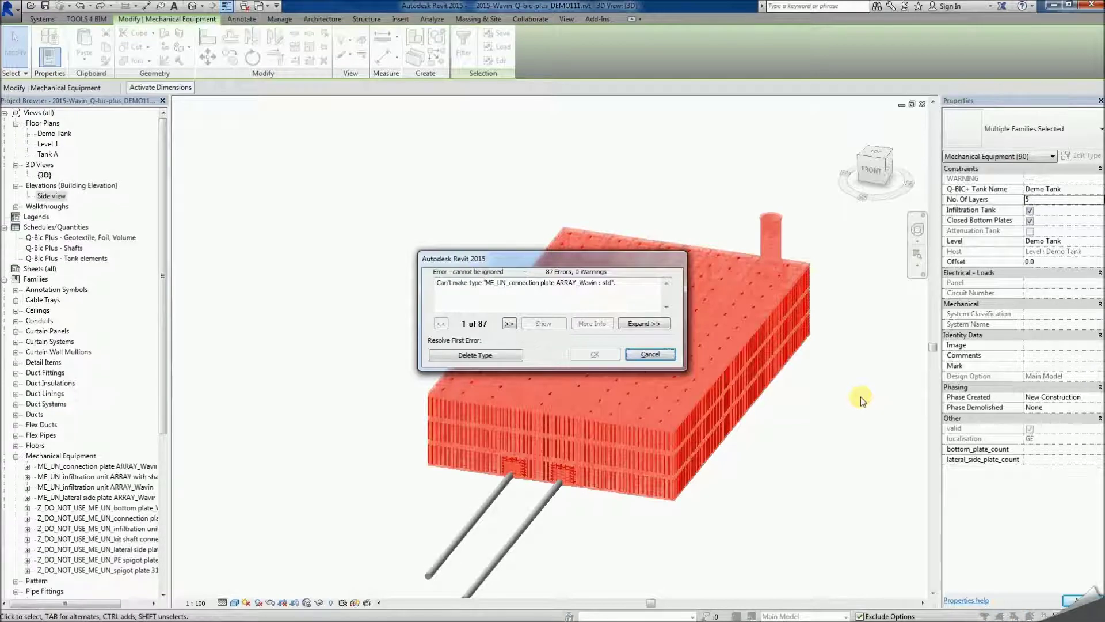
{"action": "left_click", "coordinate": [642, 357]}
{"action": "left_click", "coordinate": [817, 460]}
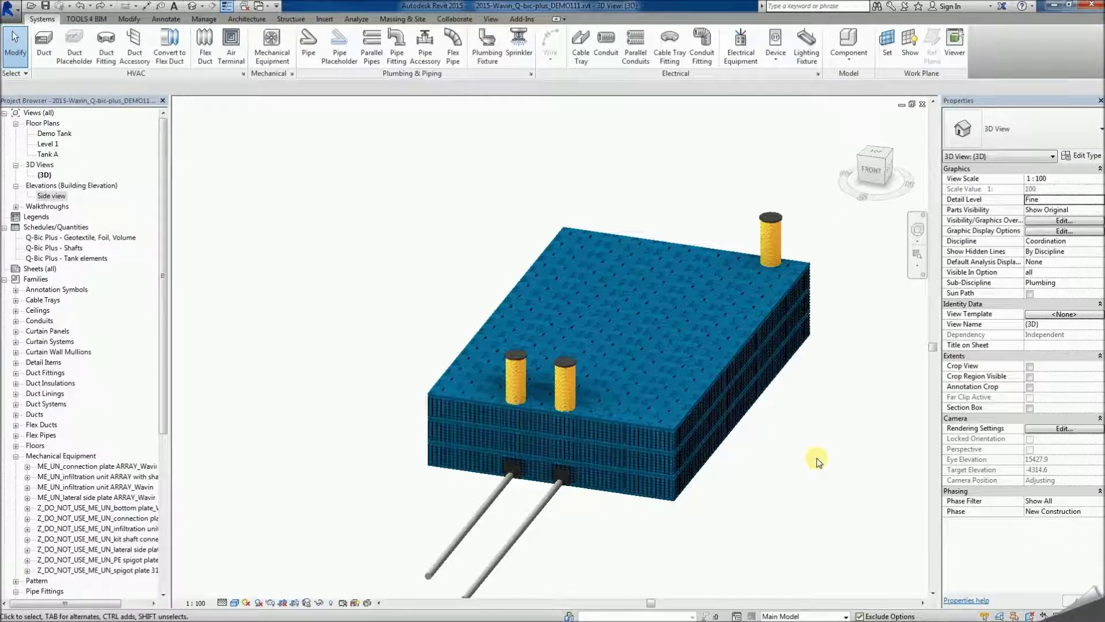
Review the Q-Bic Plus schedules for geotextile, foil and volume, for shafts, and for tank elements.
{"action": "double_click", "coordinate": [86, 237]}
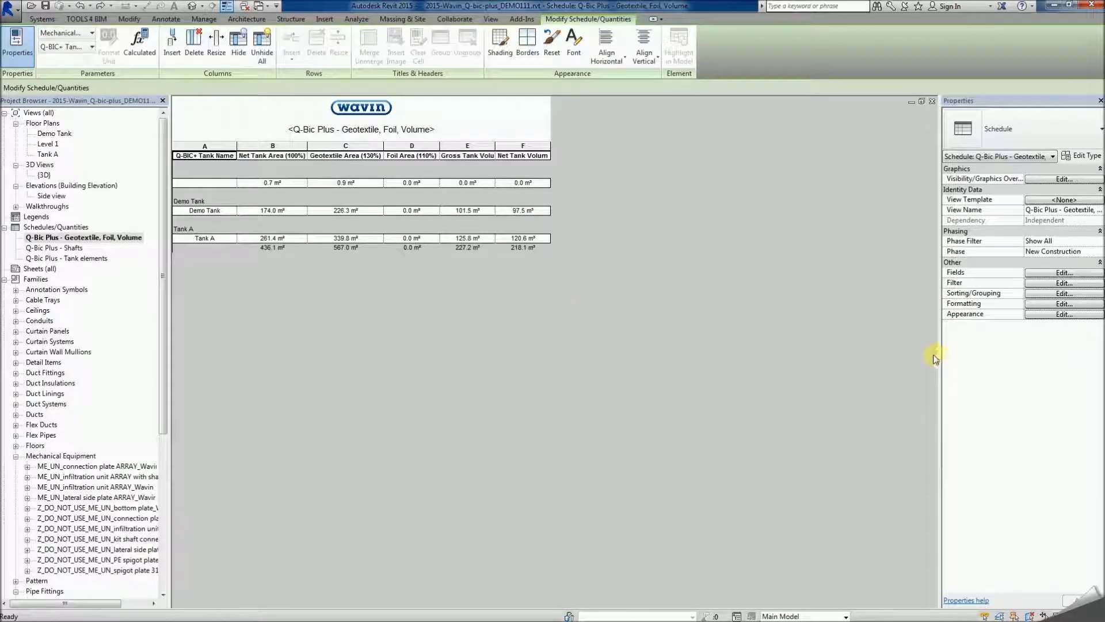
{"action": "double_click", "coordinate": [62, 248]}
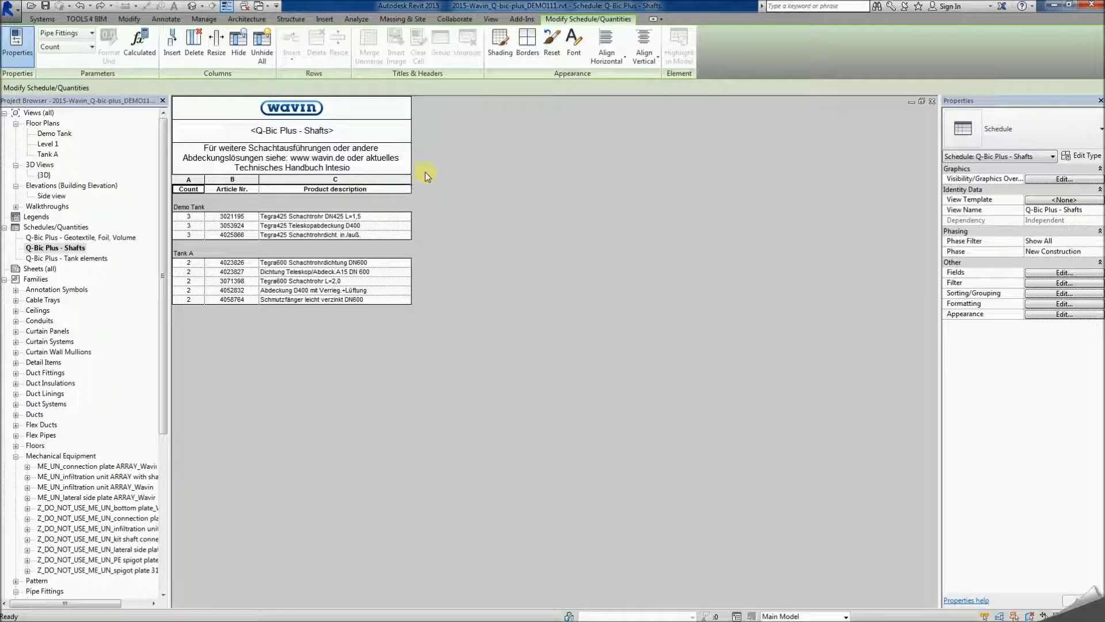
{"action": "double_click", "coordinate": [81, 259]}
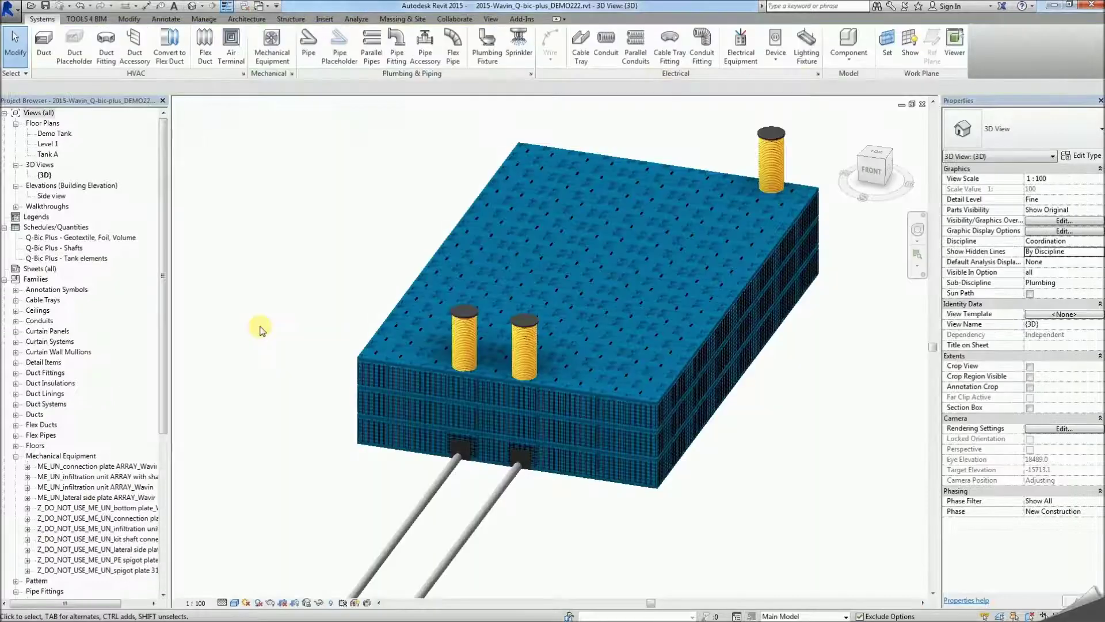
Examine the connection plate and the nested lateral side plates at the tank's back corner in the 3D view.
{"action": "middle_click_drag", "start_coordinate": [287, 267], "coordinate": [7, 252]}
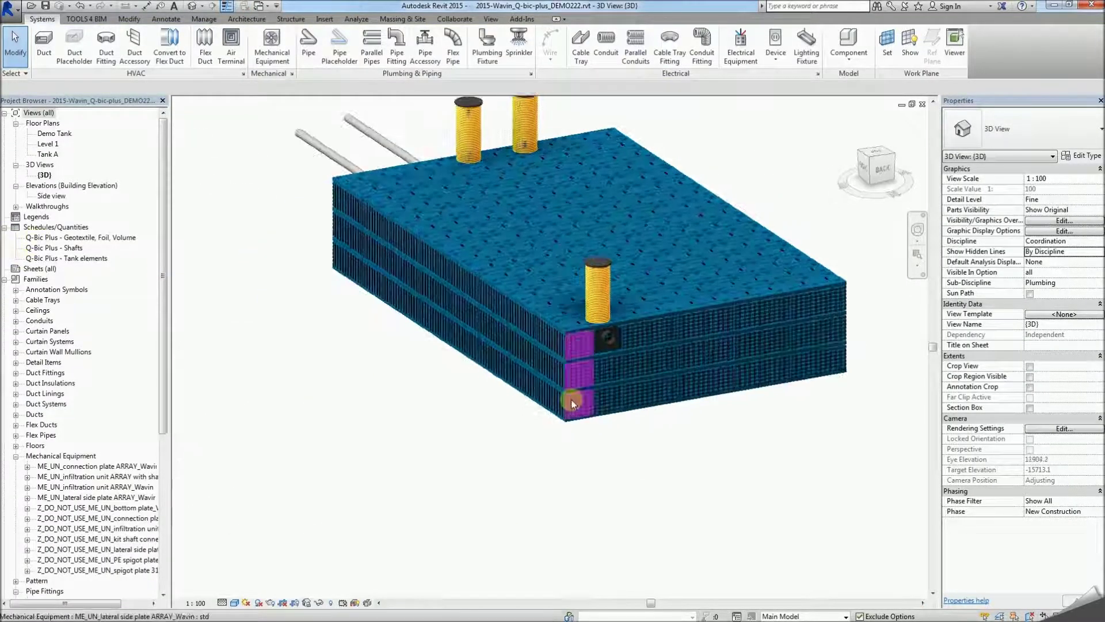
{"action": "scroll", "coordinate": [571, 399], "scroll_direction": "up", "scroll_amount": 6}
{"action": "scroll", "coordinate": [593, 518], "scroll_direction": "up", "scroll_amount": 2}
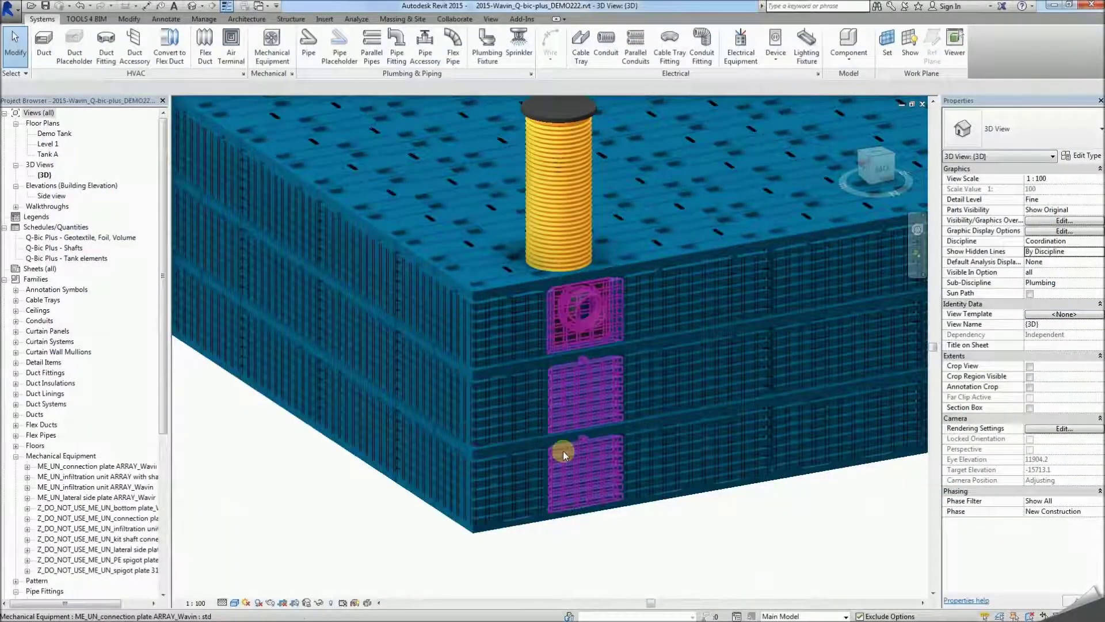
{"action": "key", "text": "Tab"}
{"action": "key", "text": "Tab"}
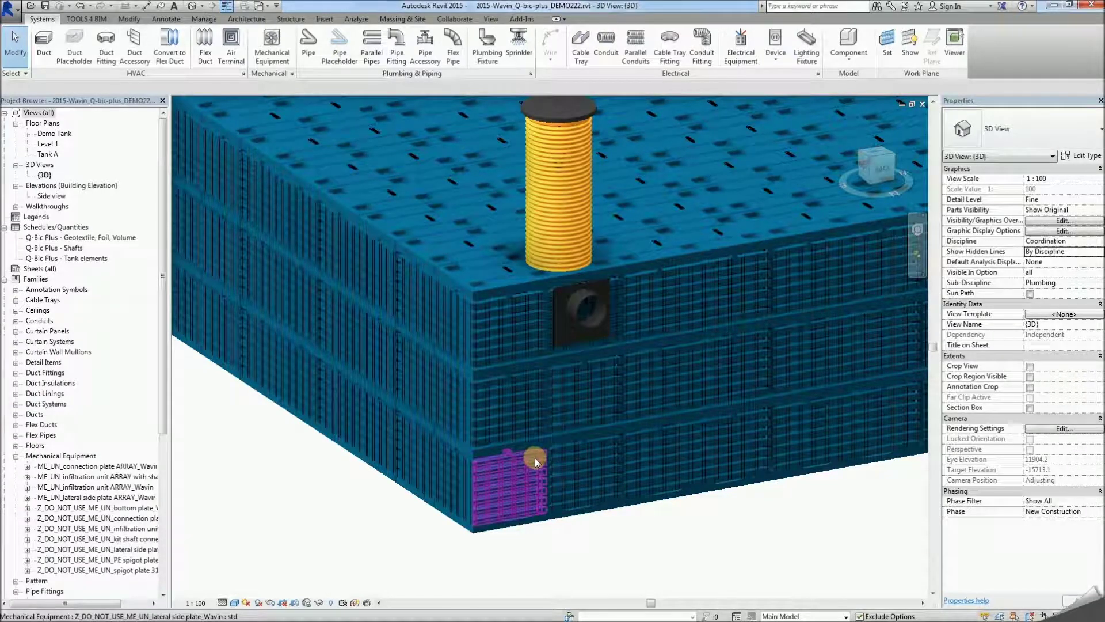
{"action": "scroll", "coordinate": [582, 554], "scroll_direction": "down", "scroll_amount": 5}
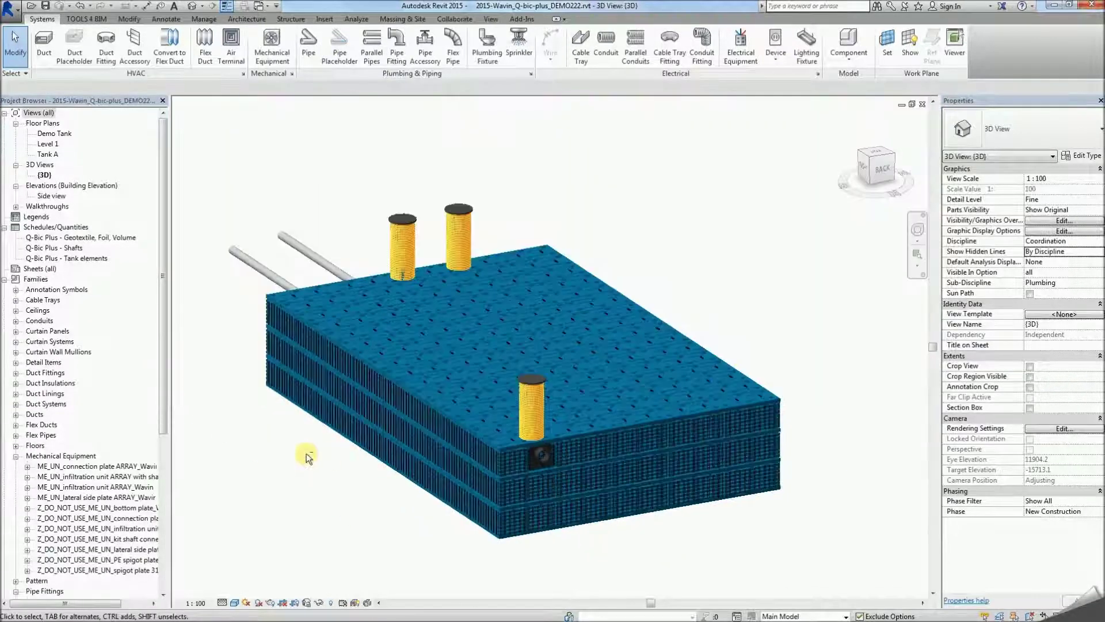
{"action": "middle_click_drag", "start_coordinate": [306, 453], "coordinate": [587, 468], "text": "shift"}
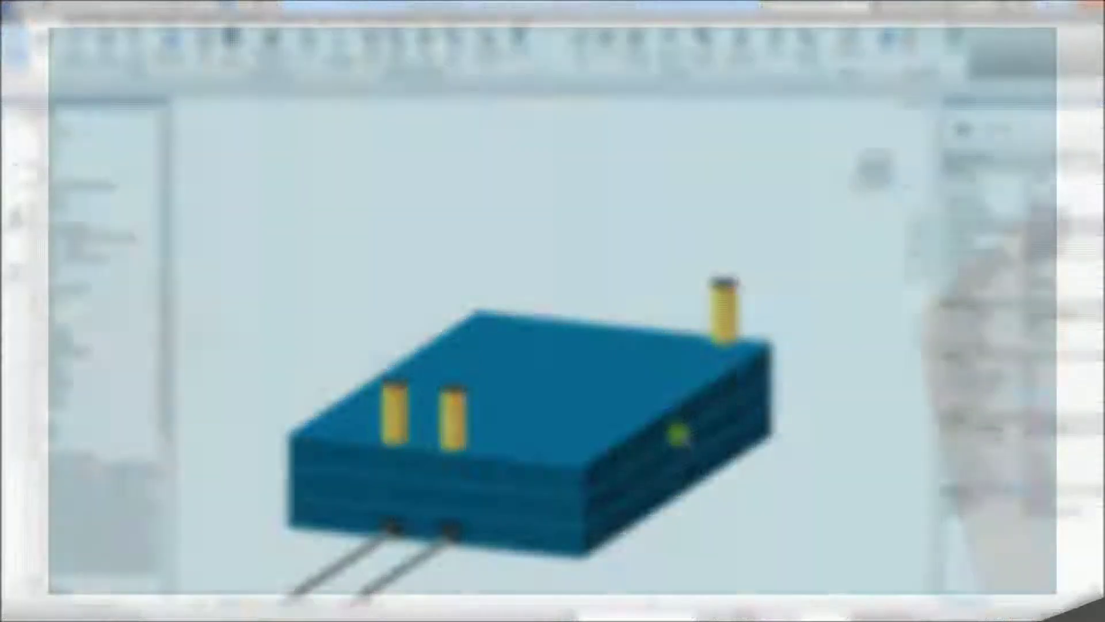